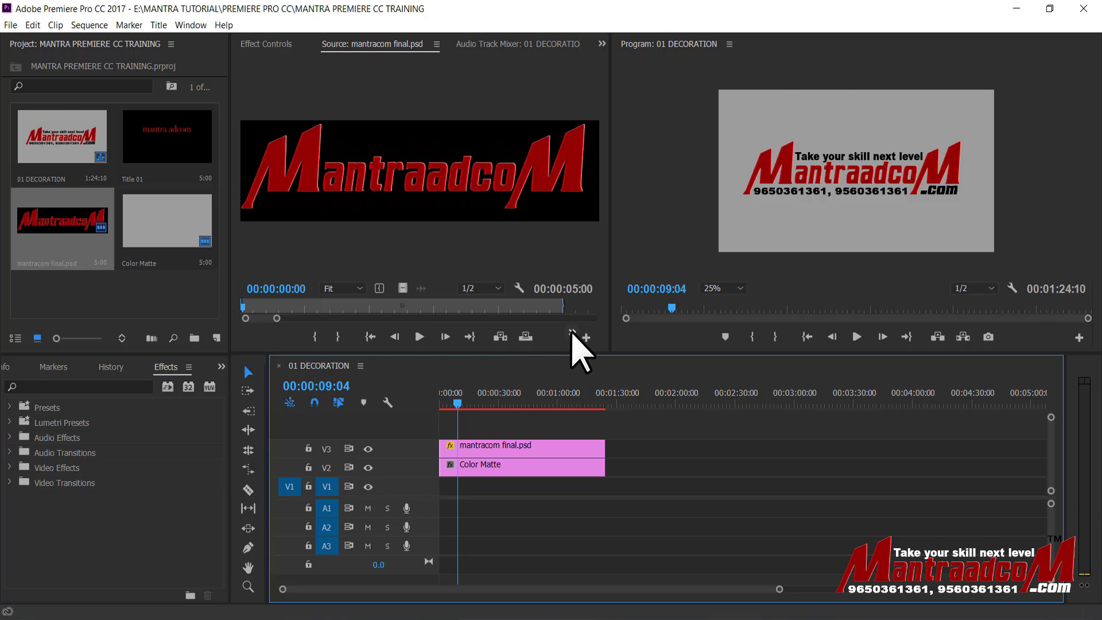
left_click(571, 333)
left_click(555, 342)
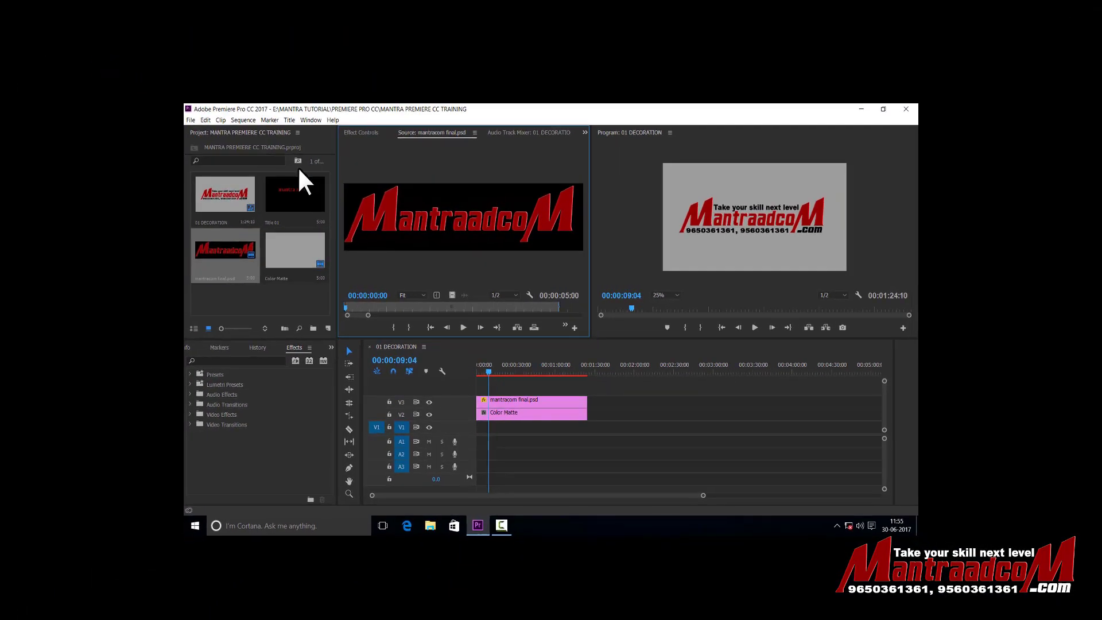
left_click(243, 121)
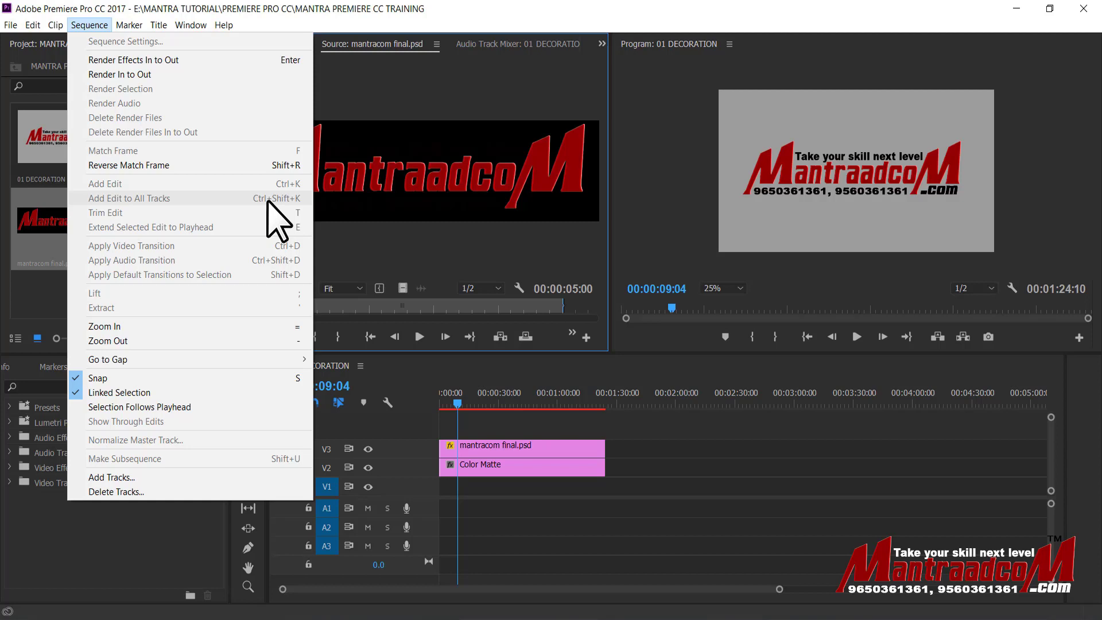
- Open the Keyboard Shortcuts editor and activate its command search
mouse_move(32, 25)
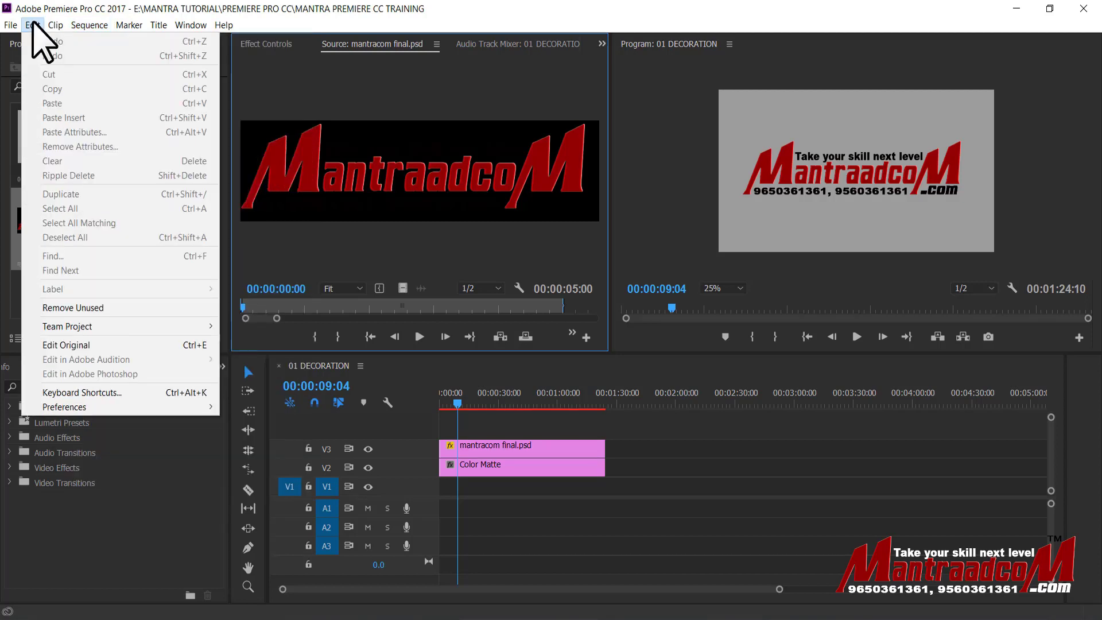
left_click(137, 396)
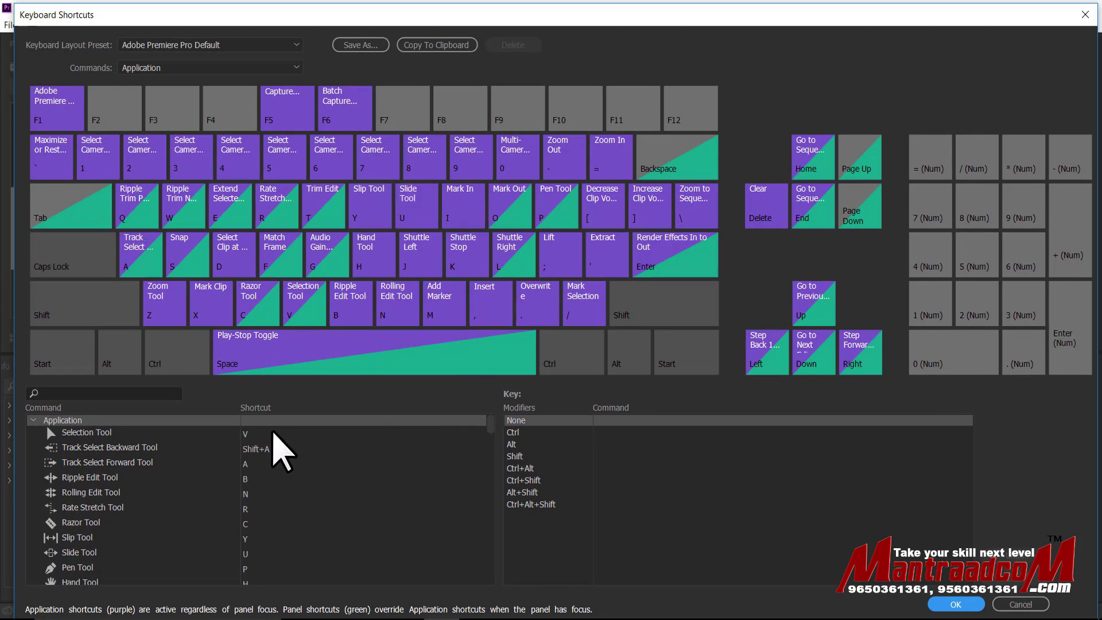
left_click(78, 393)
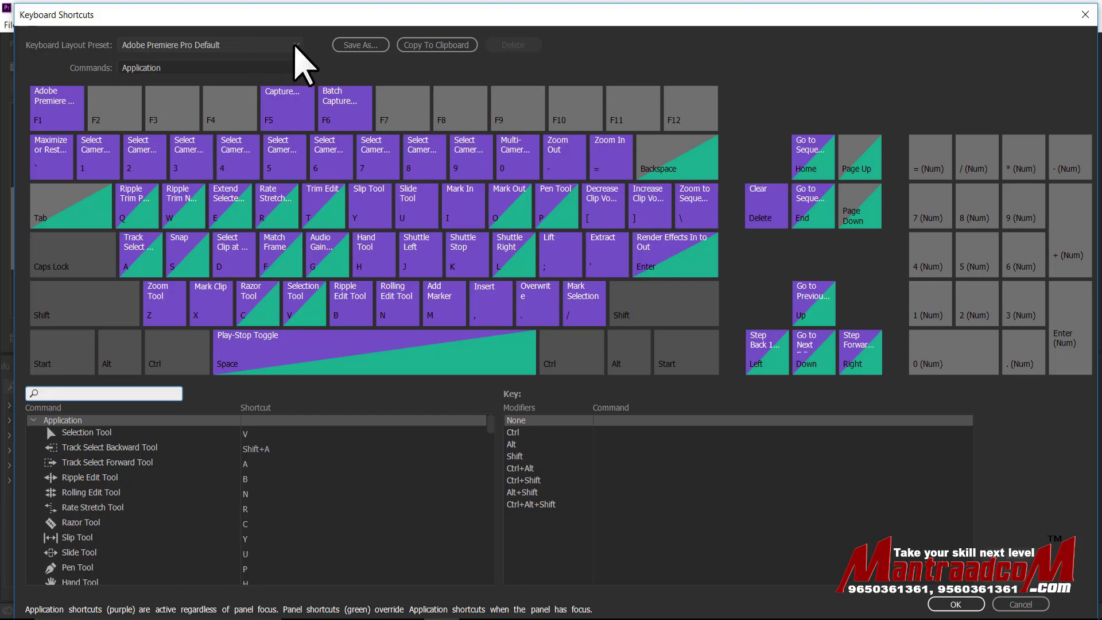
- Preview the Final Cut Pro 7.0 layout preset with its Audio Track Mixer commands, and return to the Adobe Premiere Pro Default preset
left_click(297, 45)
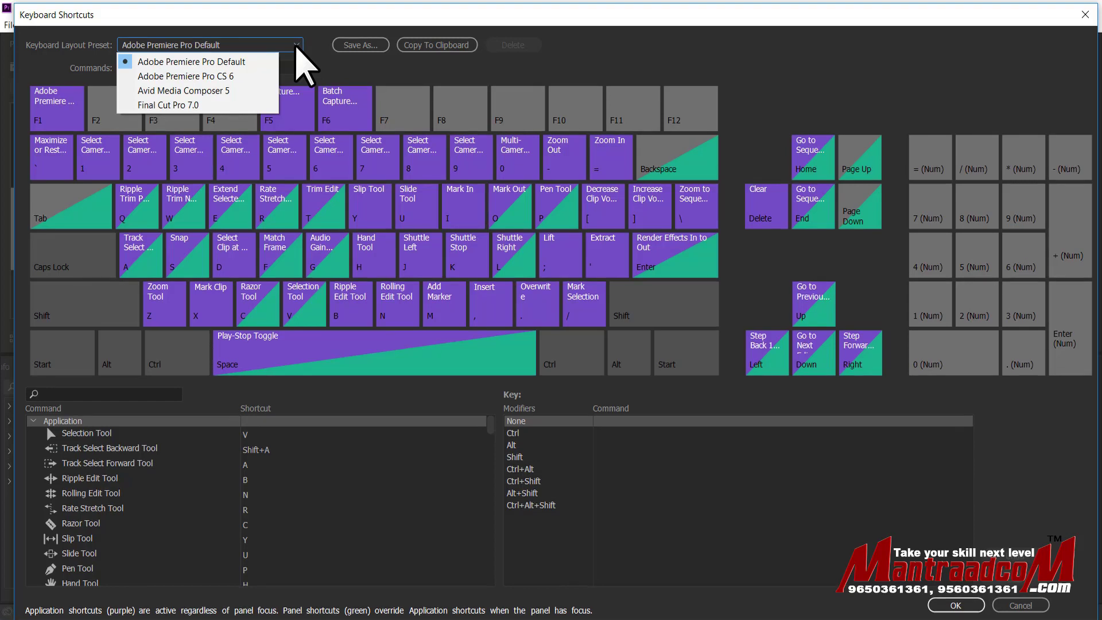
left_click(255, 104)
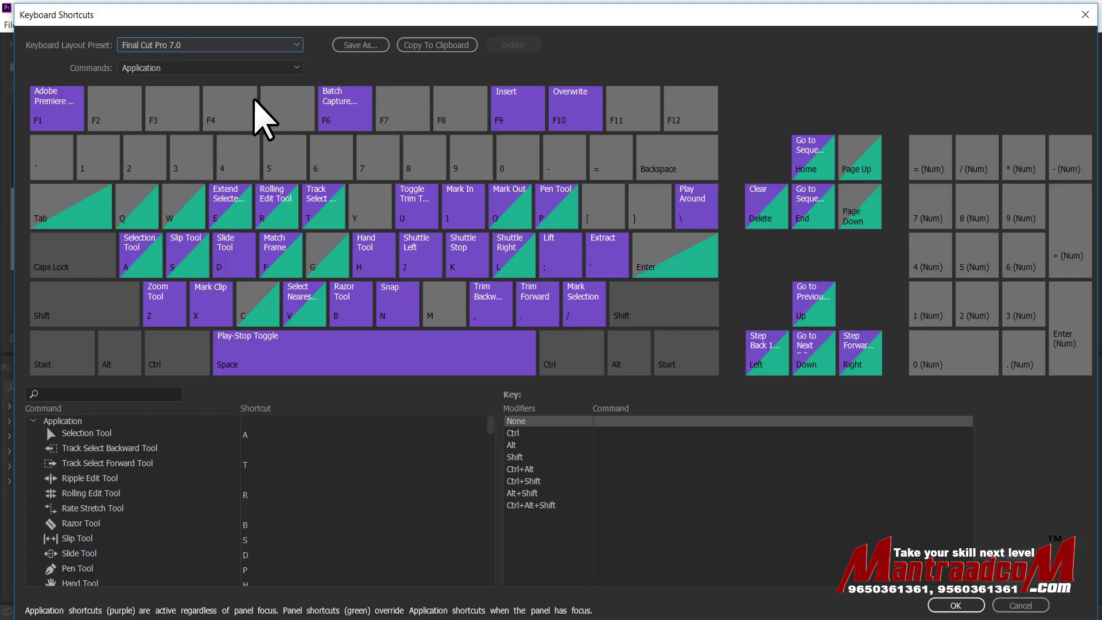
left_click(246, 64)
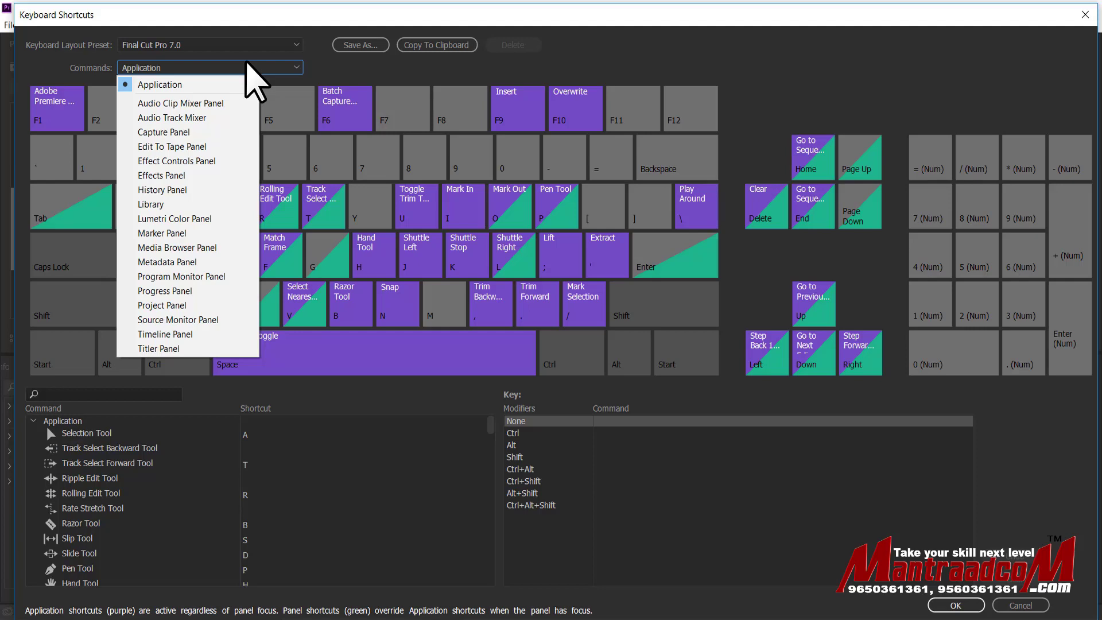
left_click(198, 118)
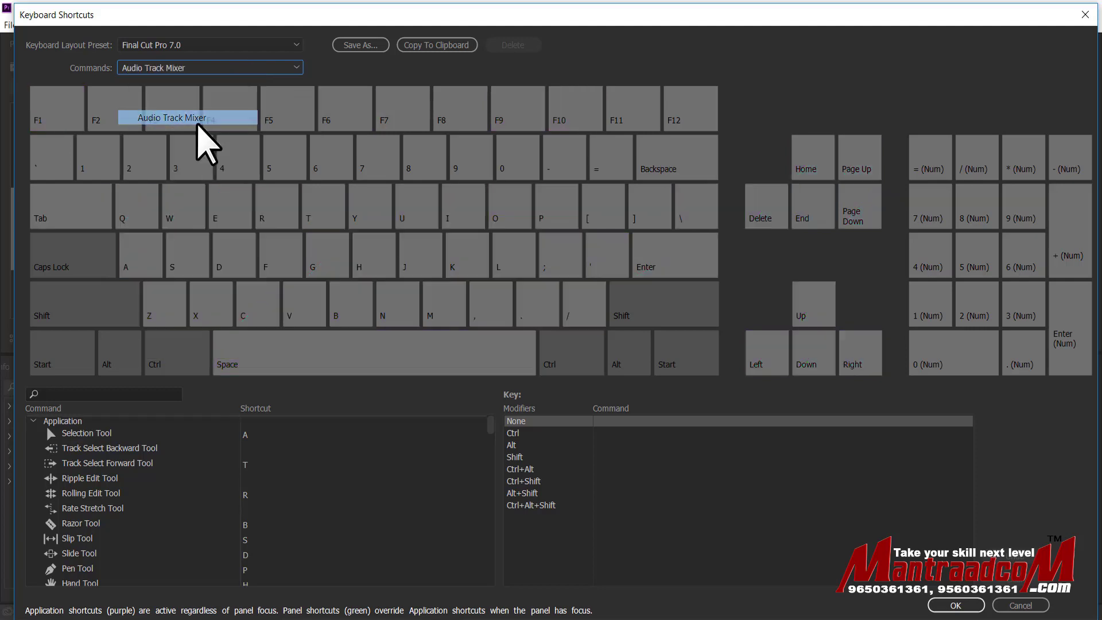
left_click(218, 44)
left_click(213, 72)
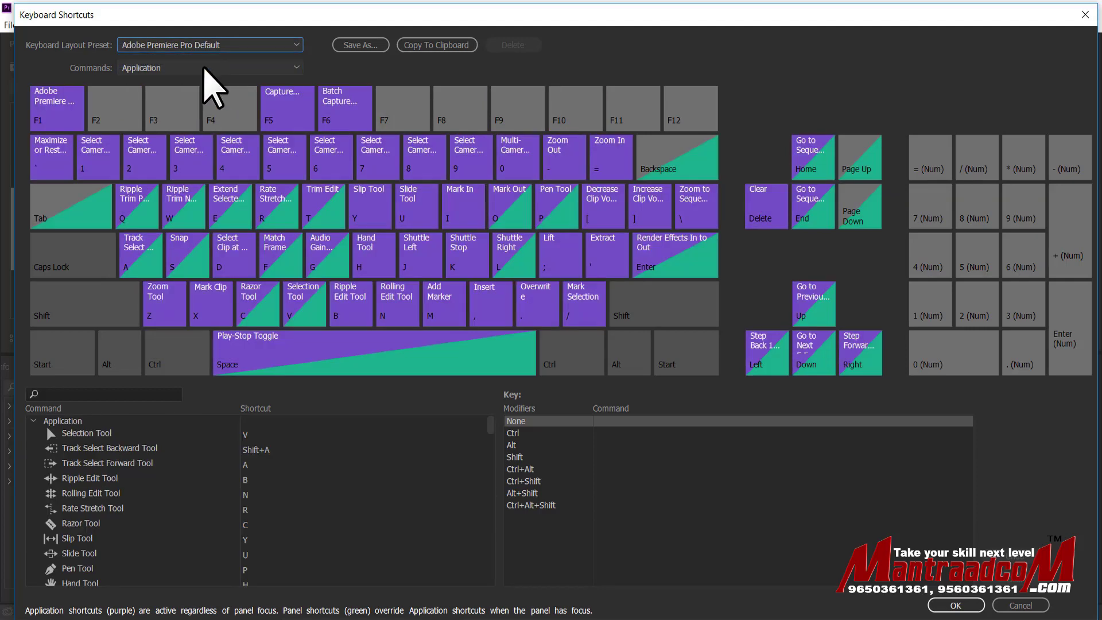
- View the shortcuts assigned to the Capture Panel, Effects Panel, Library and Metadata Panel command sets
left_click(204, 68)
left_click(179, 132)
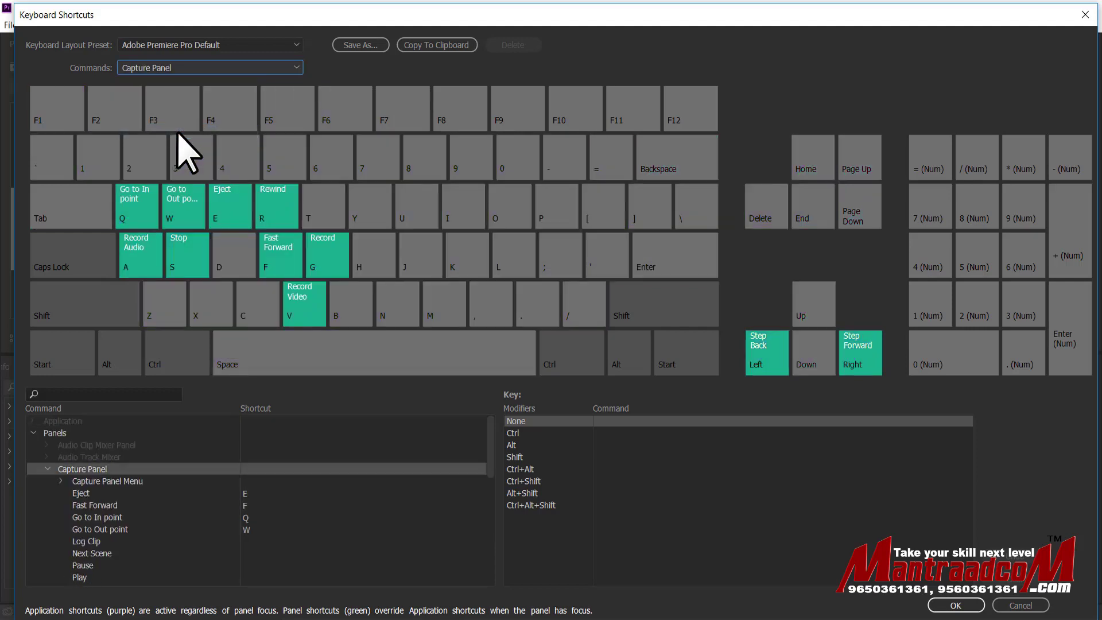
left_click(211, 70)
left_click(188, 174)
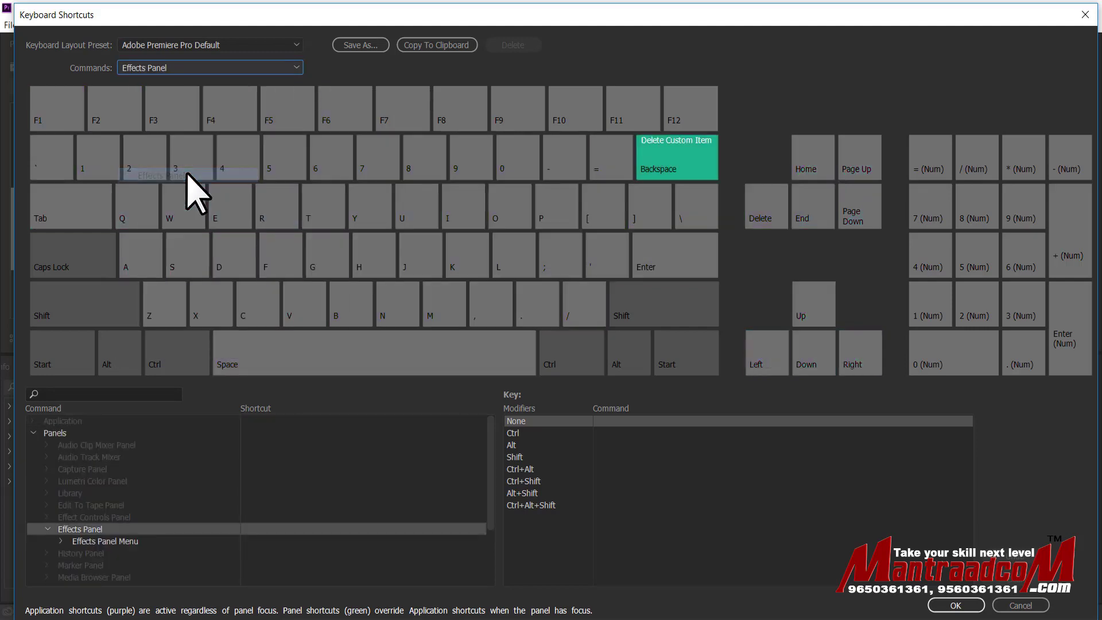
left_click(274, 69)
left_click(233, 213)
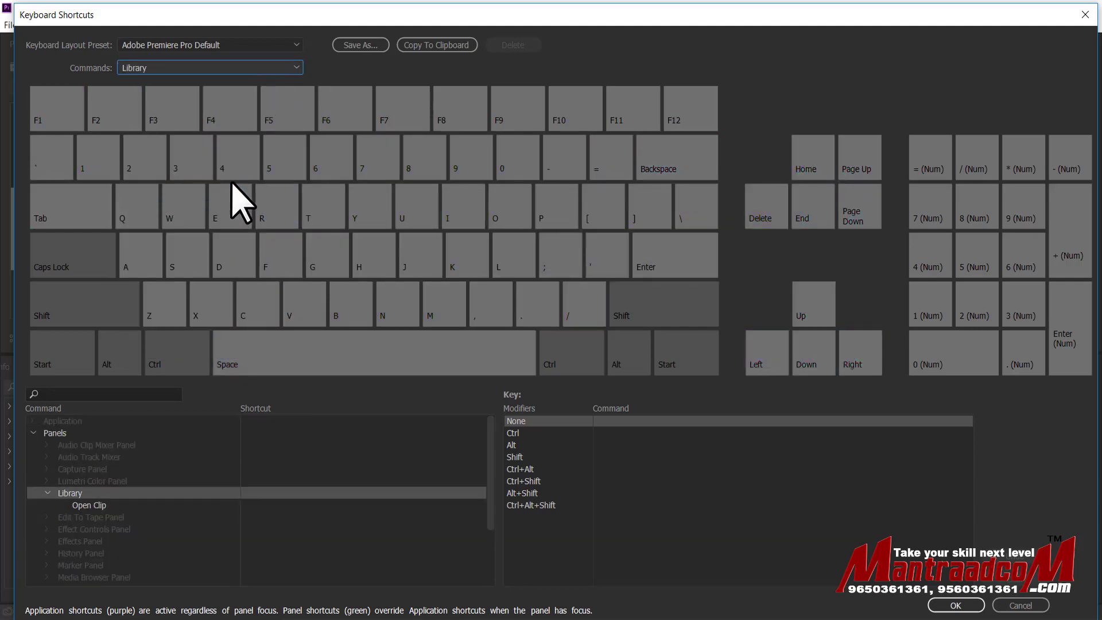
left_click(247, 66)
left_click(224, 261)
- View the Edit To Tape Panel, Library and Project Panel shortcuts, and return to the Application command set
left_click(235, 67)
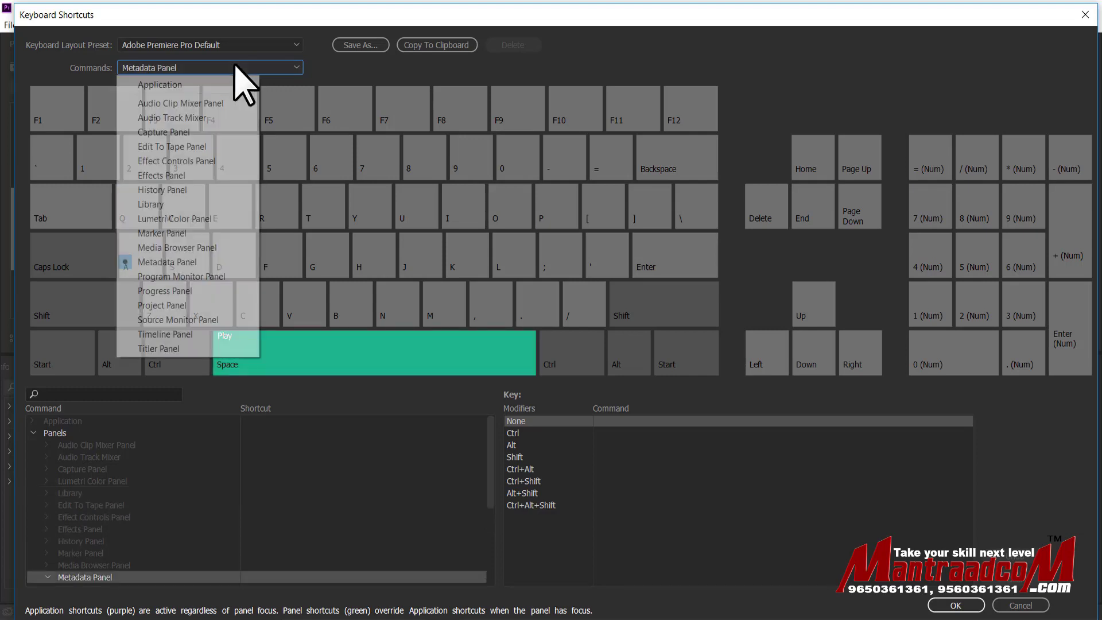
left_click(203, 147)
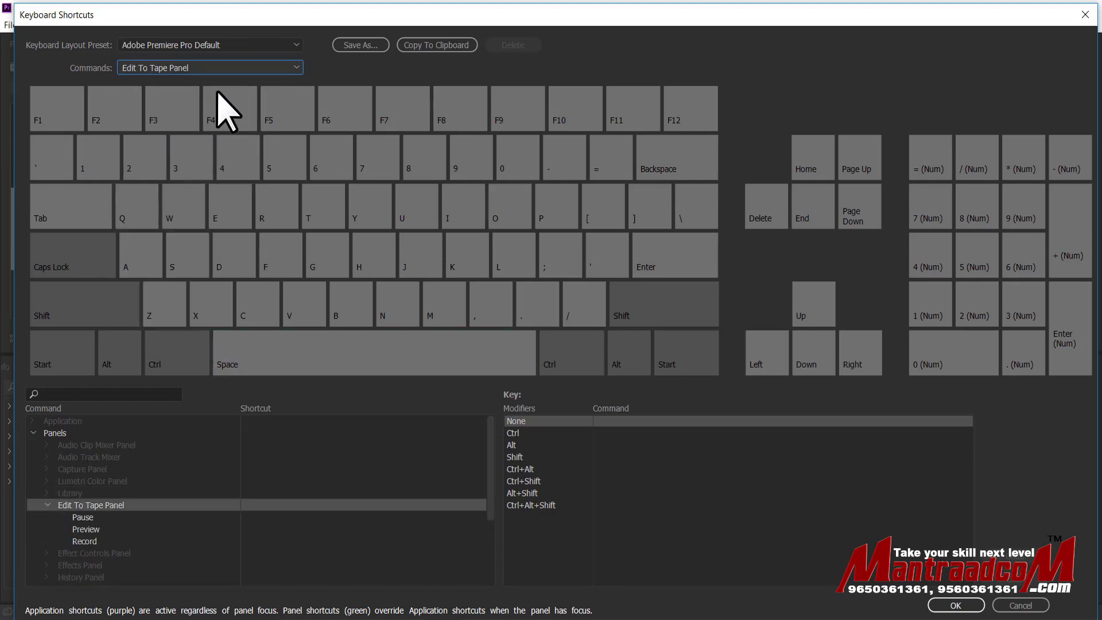
left_click(218, 68)
left_click(207, 210)
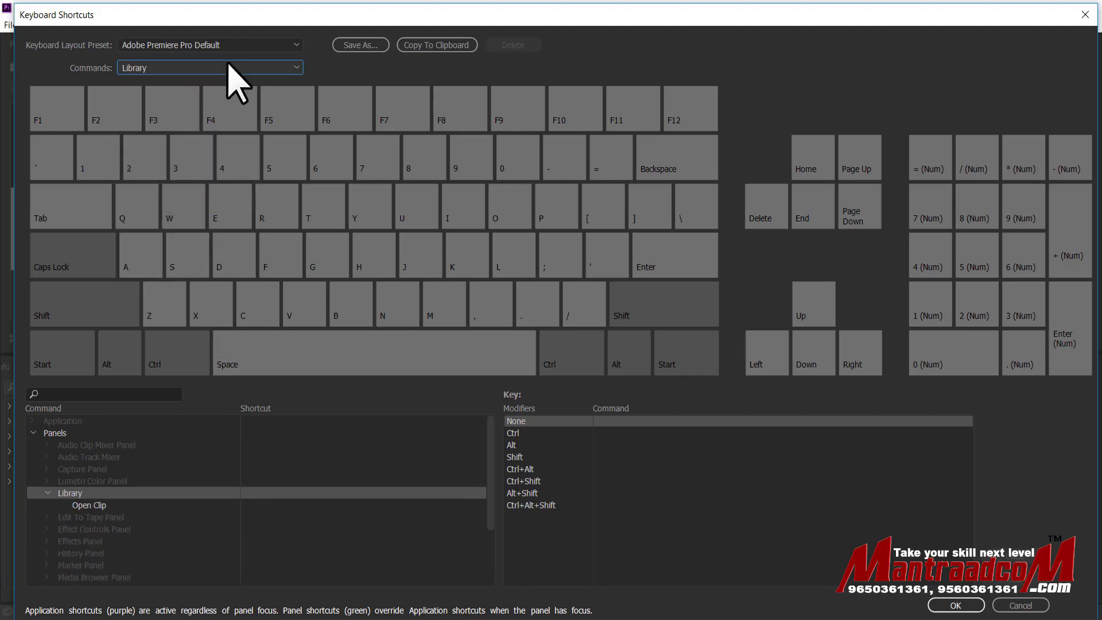
left_click(228, 67)
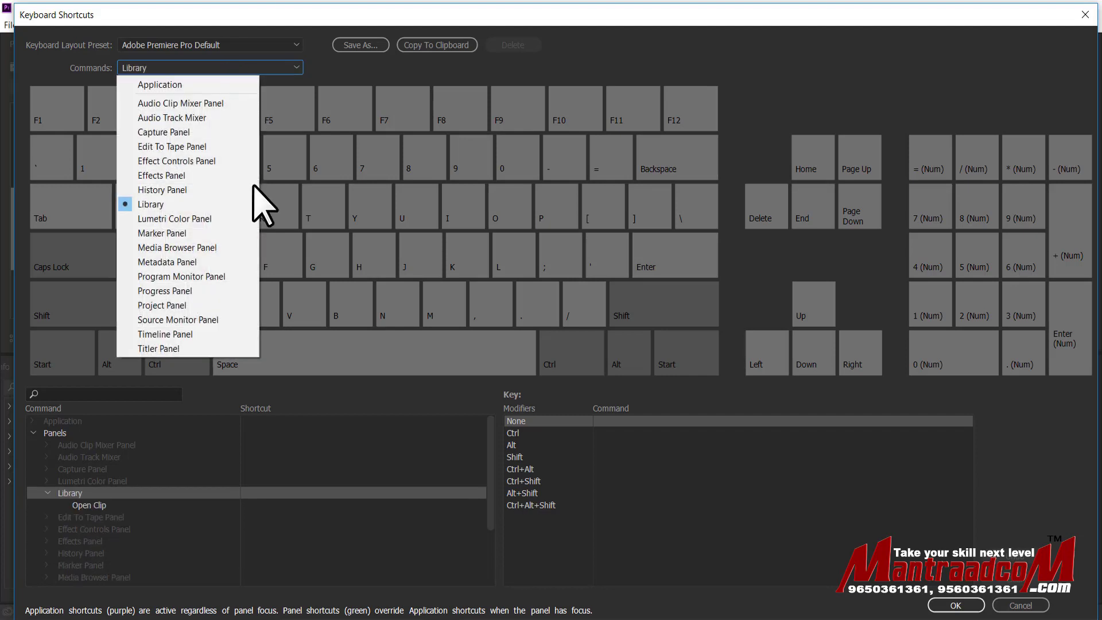
left_click(198, 310)
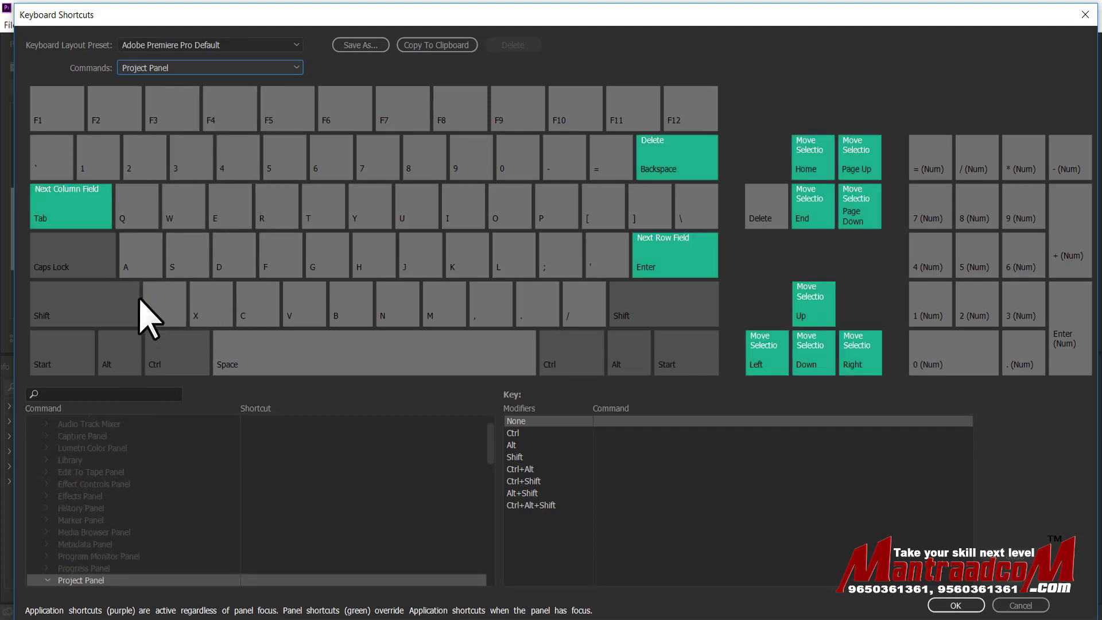
left_click(184, 67)
left_click(189, 81)
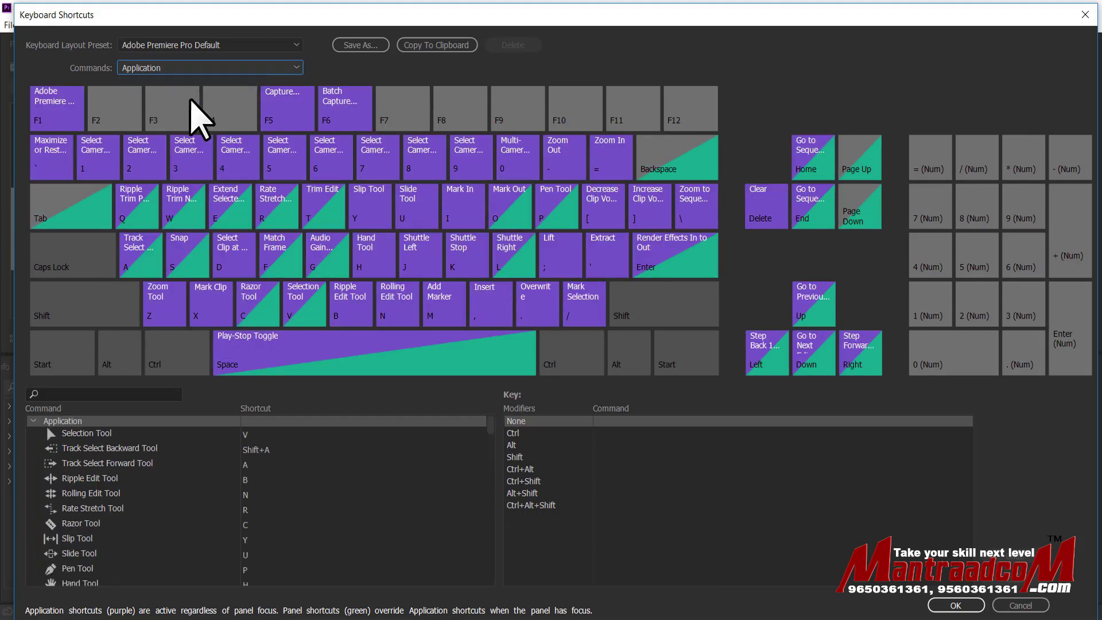
- Search the command list for "cut" and look through the matching commands
left_click(89, 394)
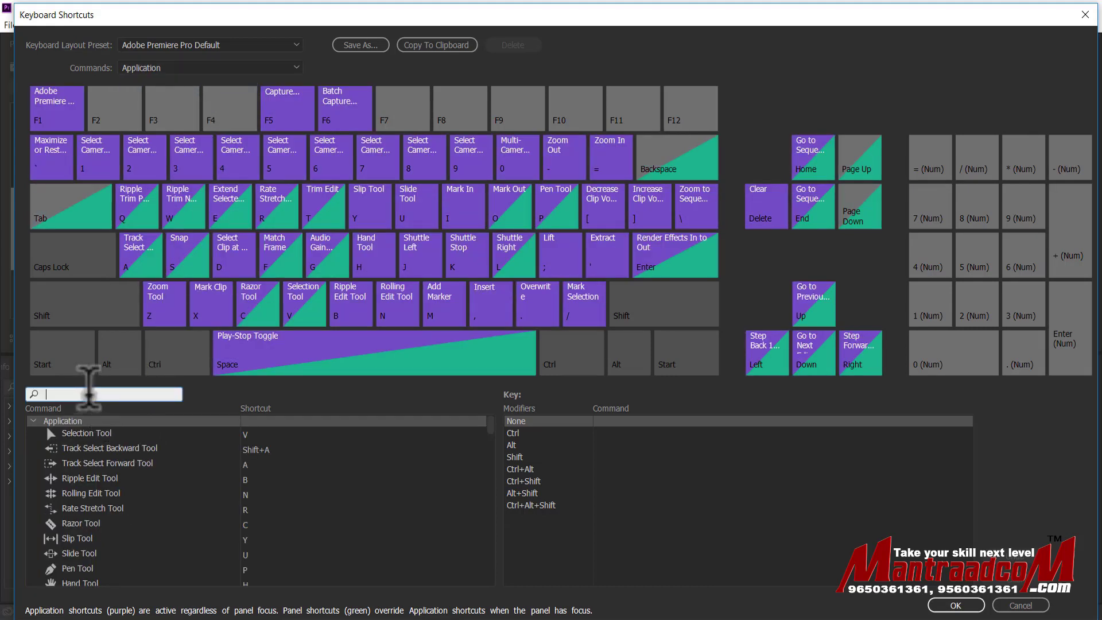
type("cut")
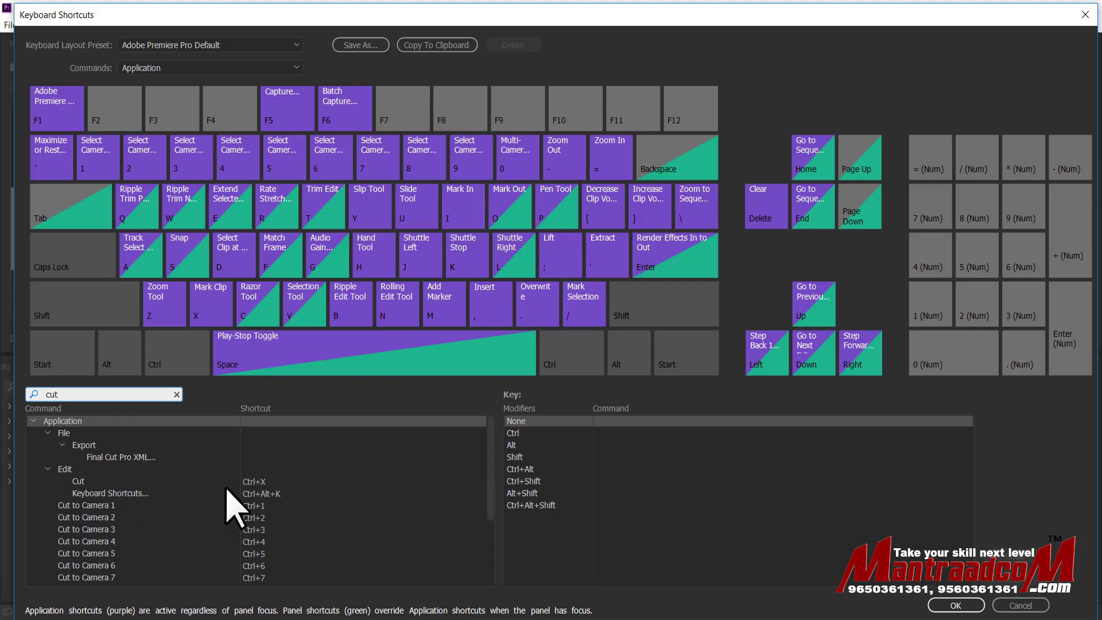
mouse_move(491, 458)
left_mouse_down()
mouse_move(486, 544)
mouse_move(496, 443)
left_mouse_up()
- Search for "import", try adding Ctrl+O as a second shortcut for the Import command, and remove it again
left_click(55, 395)
type("import")
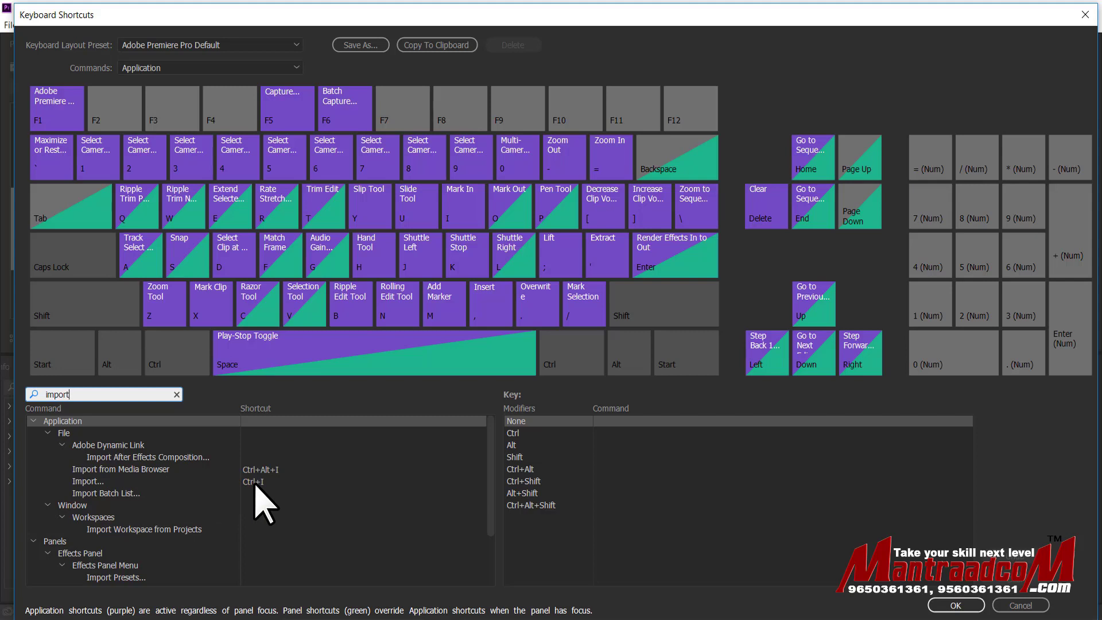
left_click(255, 482)
left_click(263, 482)
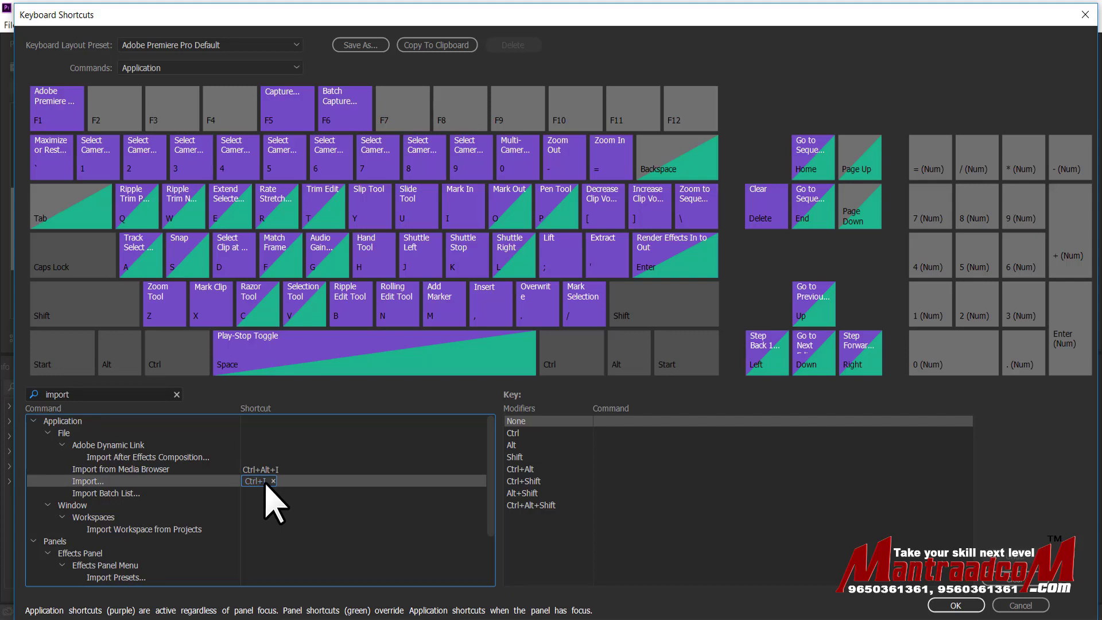
key("ctrl+o")
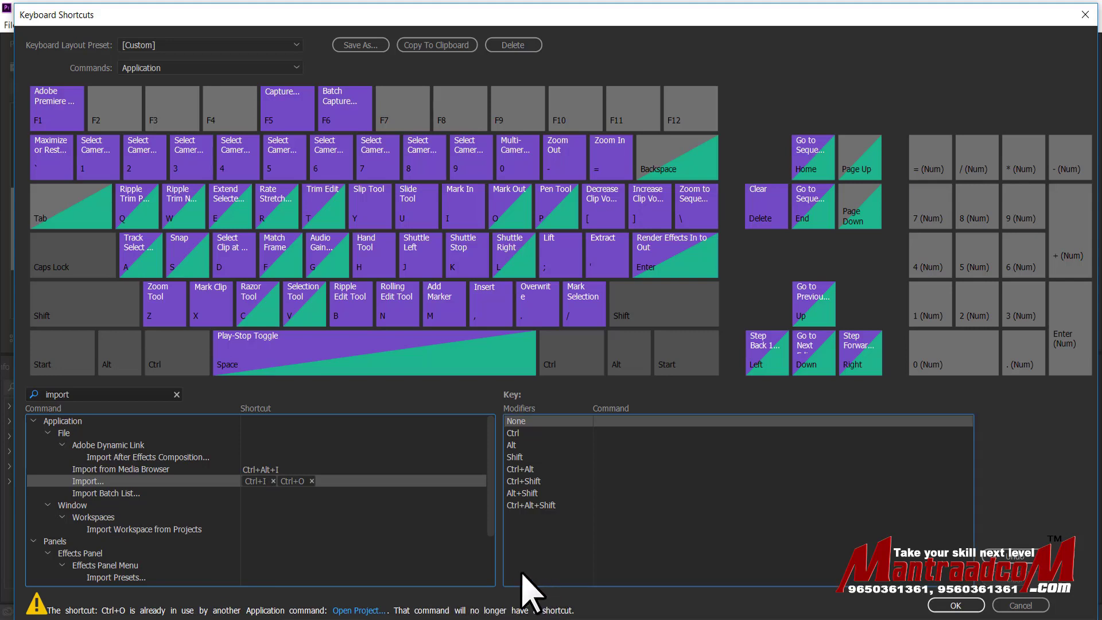
left_click(312, 481)
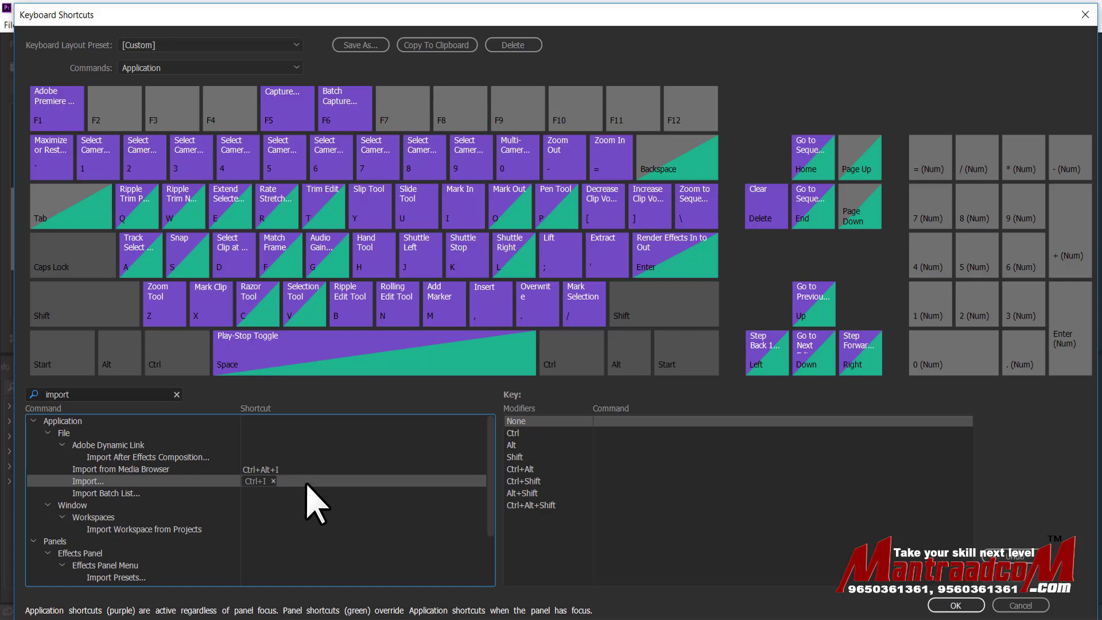
left_click(264, 482)
- Clear the command search and select the Track Select Forward Tool in the full command list
left_click(178, 395)
left_click(108, 435)
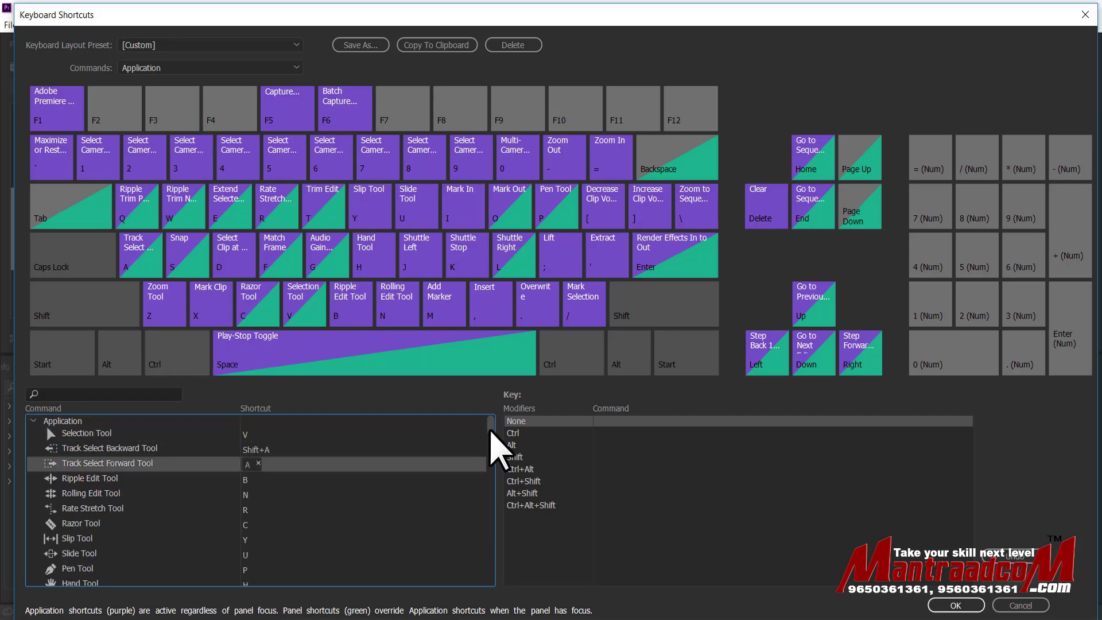
mouse_move(490, 431)
left_mouse_down()
mouse_move(486, 592)
mouse_move(497, 438)
mouse_move(505, 504)
mouse_move(495, 459)
mouse_move(492, 542)
mouse_move(497, 433)
mouse_move(493, 603)
mouse_move(502, 418)
left_mouse_up()
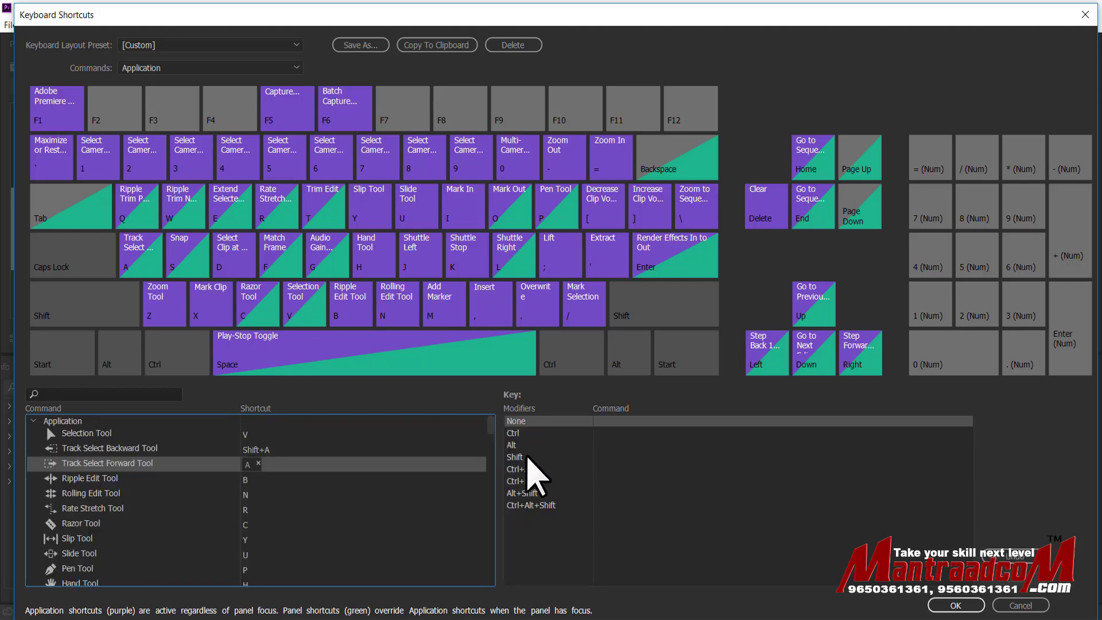
- Look through the modifier entries Shift, Alt+Shift, Ctrl and Alt in the key details
left_click(523, 457)
left_click(531, 493)
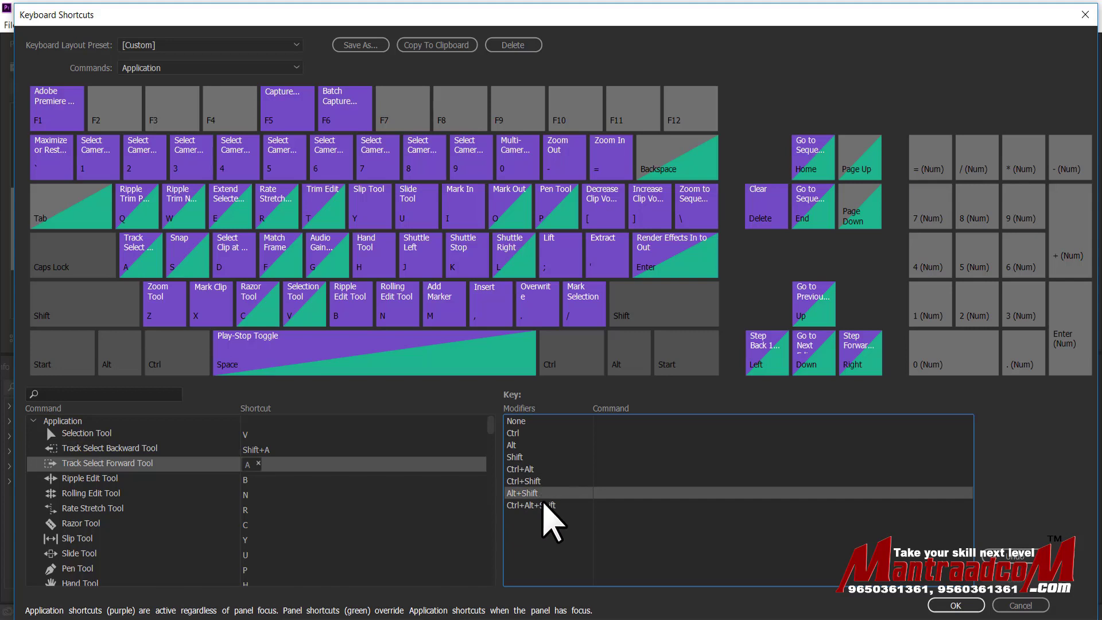
left_click(520, 434)
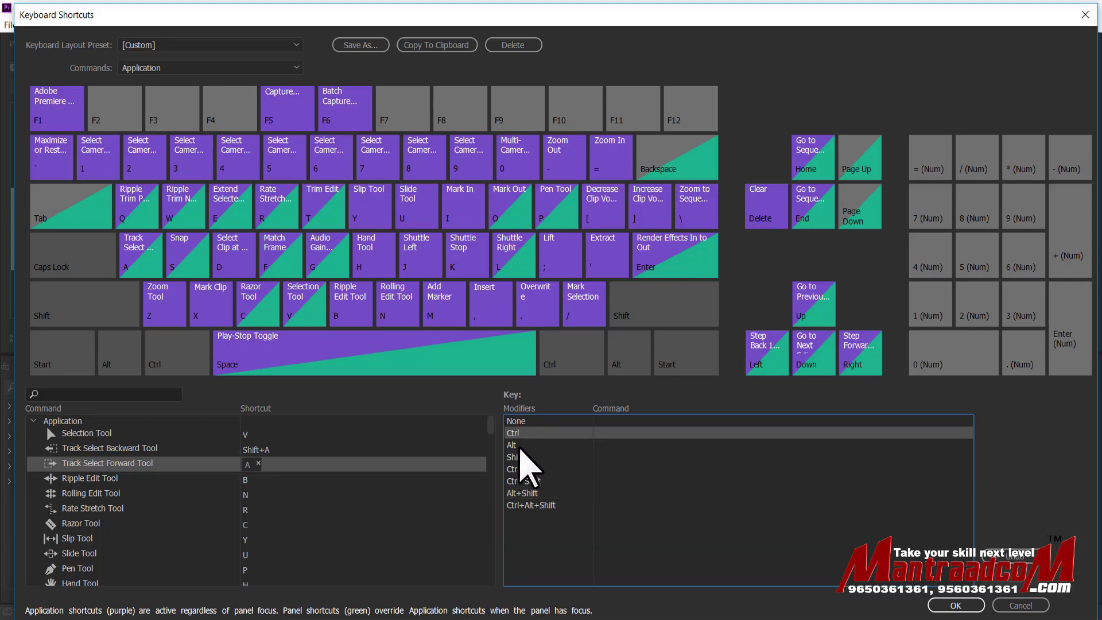
left_click(519, 445)
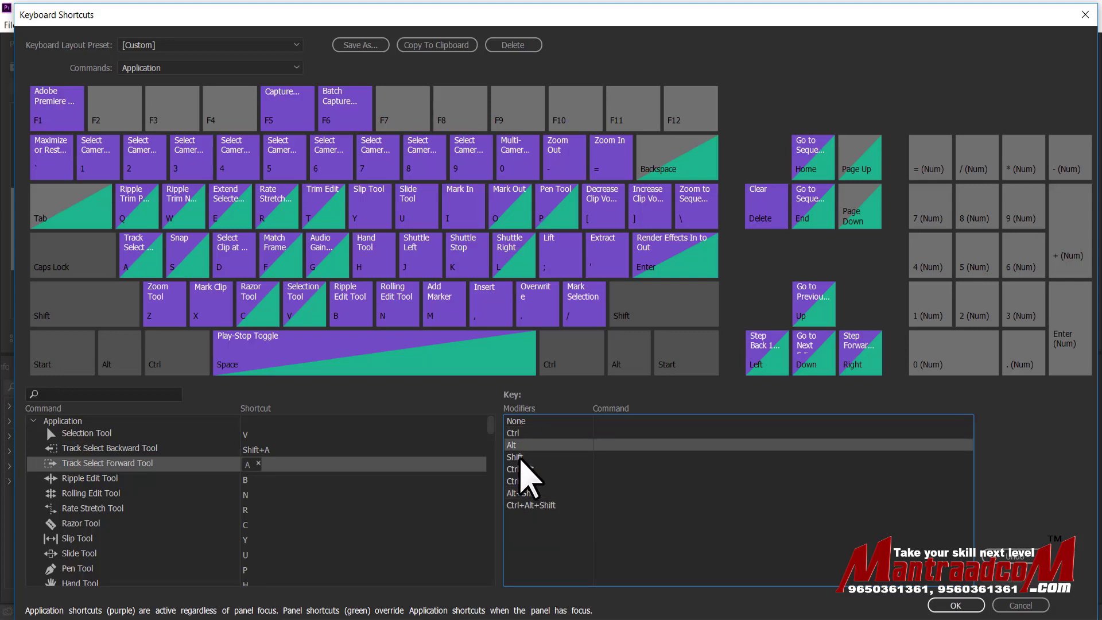
left_click(518, 457)
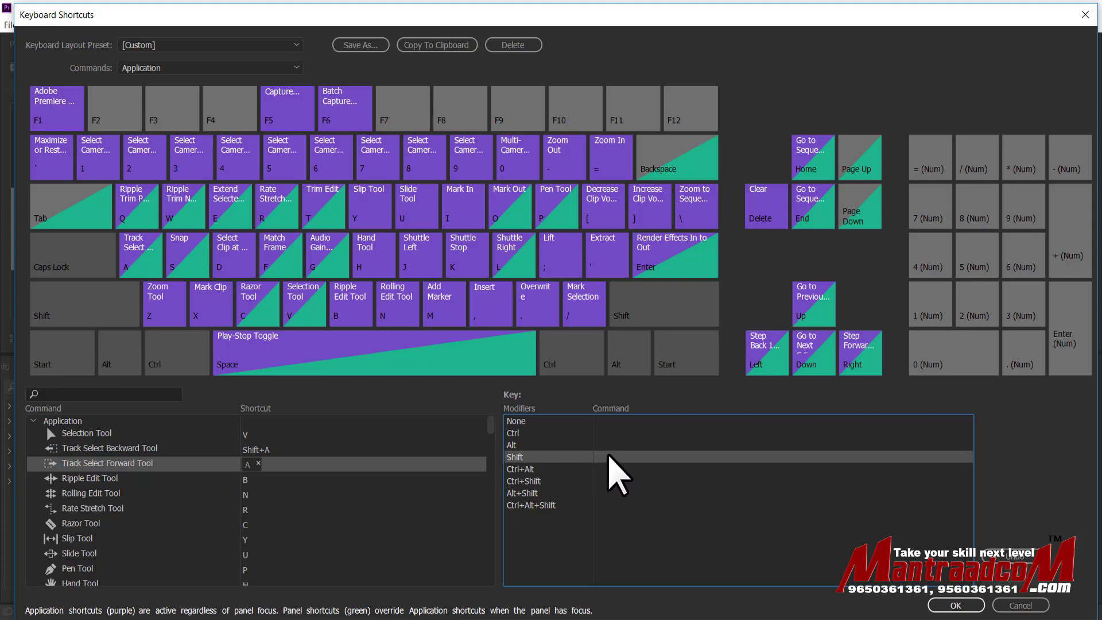
- Examine the commands assigned to the V and Space keys, and the keyboard layouts for the Ctrl and Shift modifiers
left_click(296, 300)
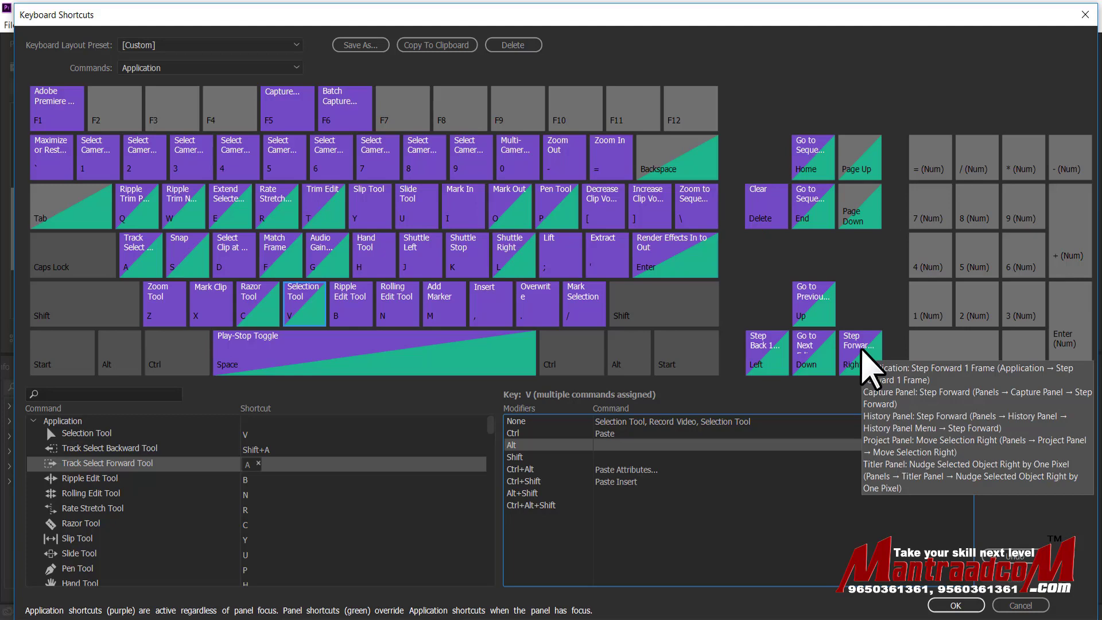
left_click(160, 350)
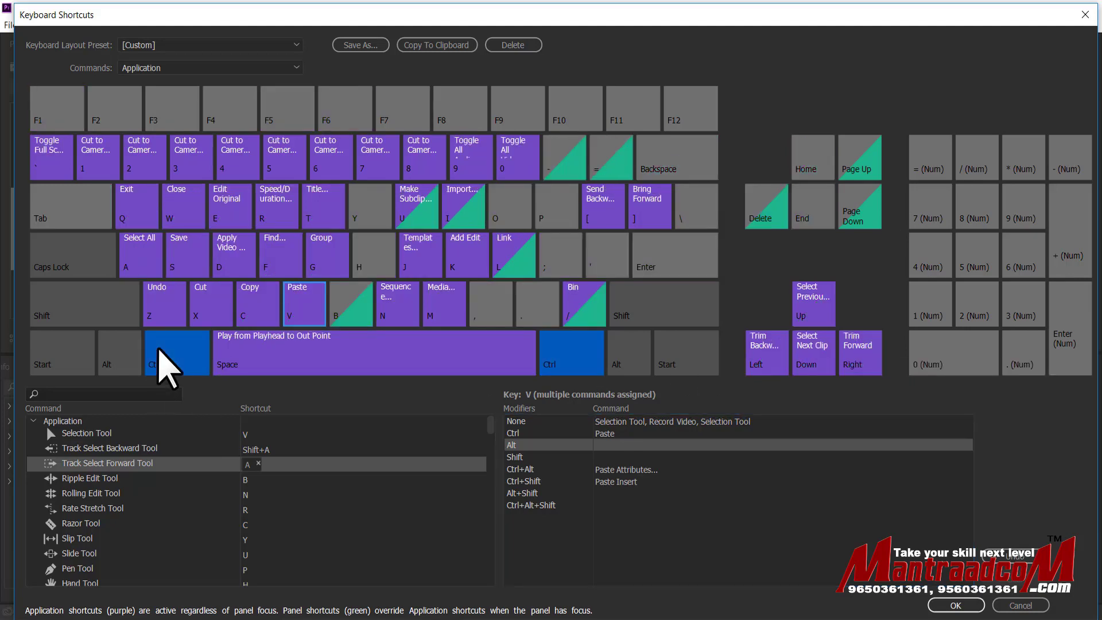
left_click(287, 368)
left_click(190, 361)
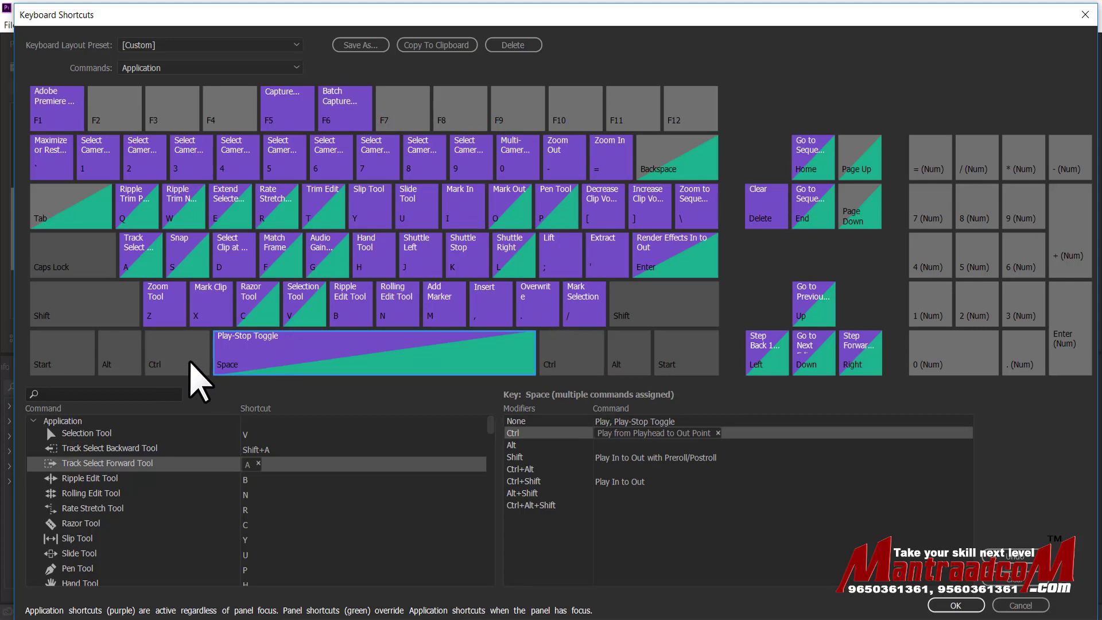
left_click(80, 311)
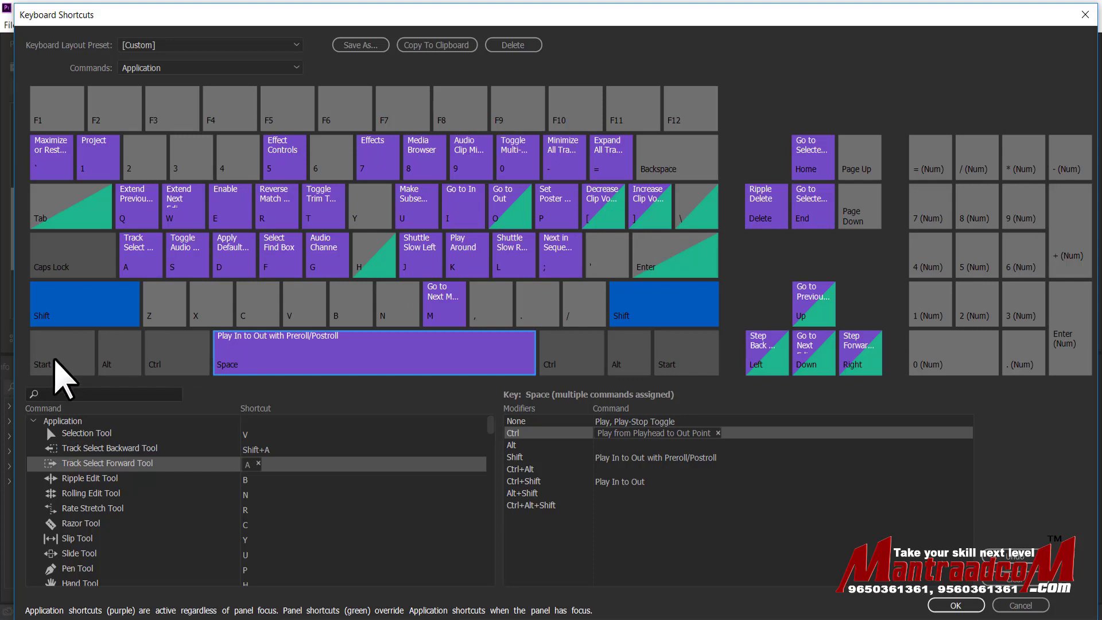
- Clear the Shift modifier and examine the keyboard layouts for Alt, Ctrl+Alt and Ctrl alone
left_click(89, 308)
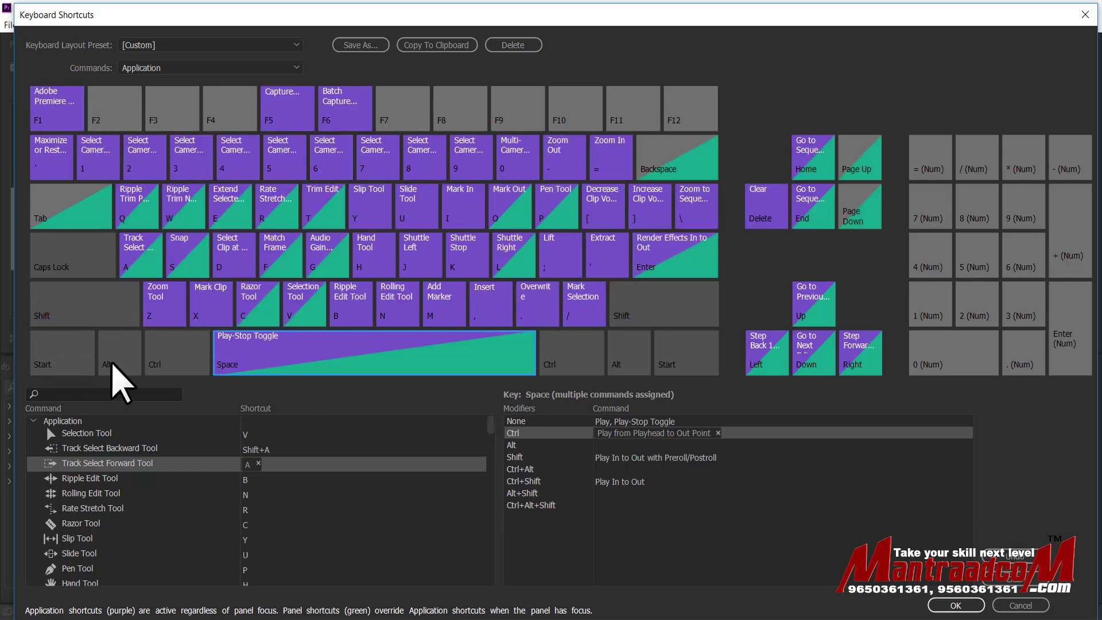
left_click(113, 355)
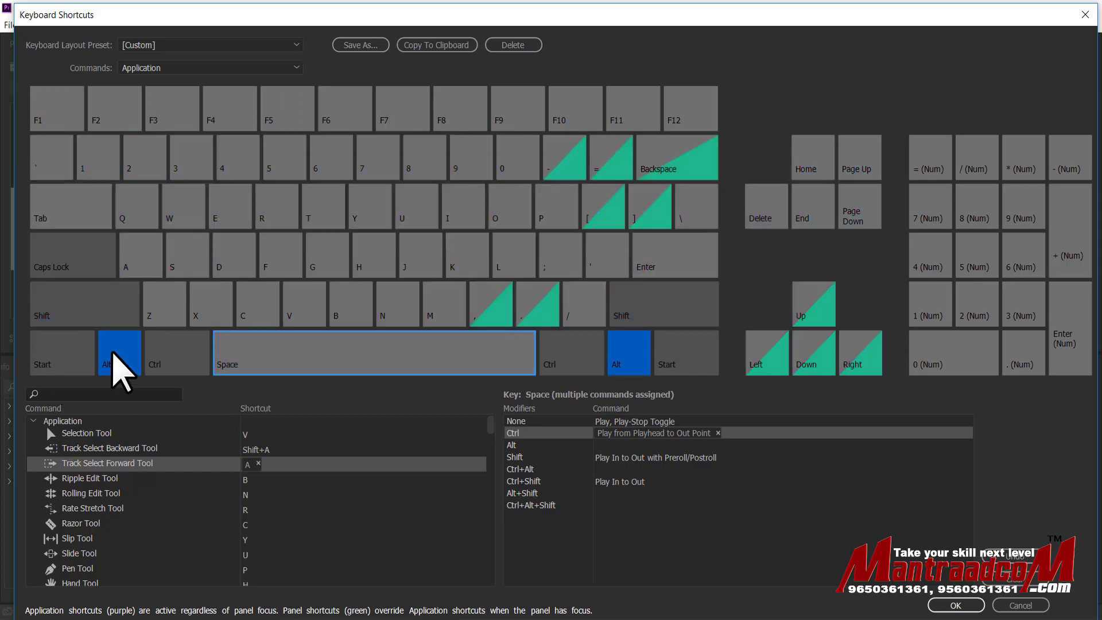
left_click(163, 363)
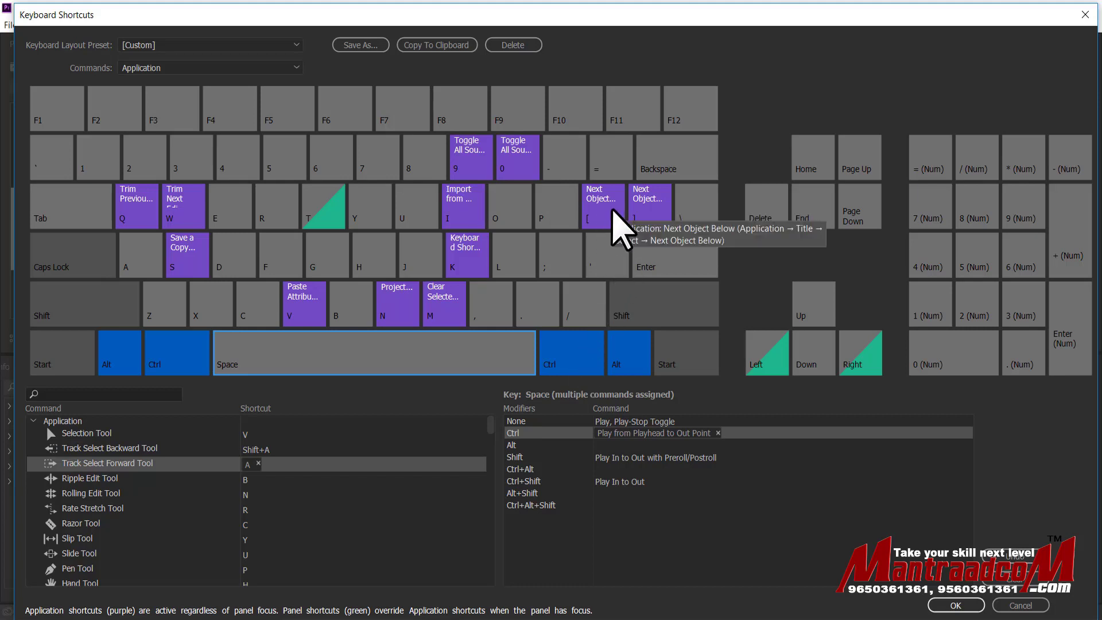
left_click(150, 359)
left_click(151, 358)
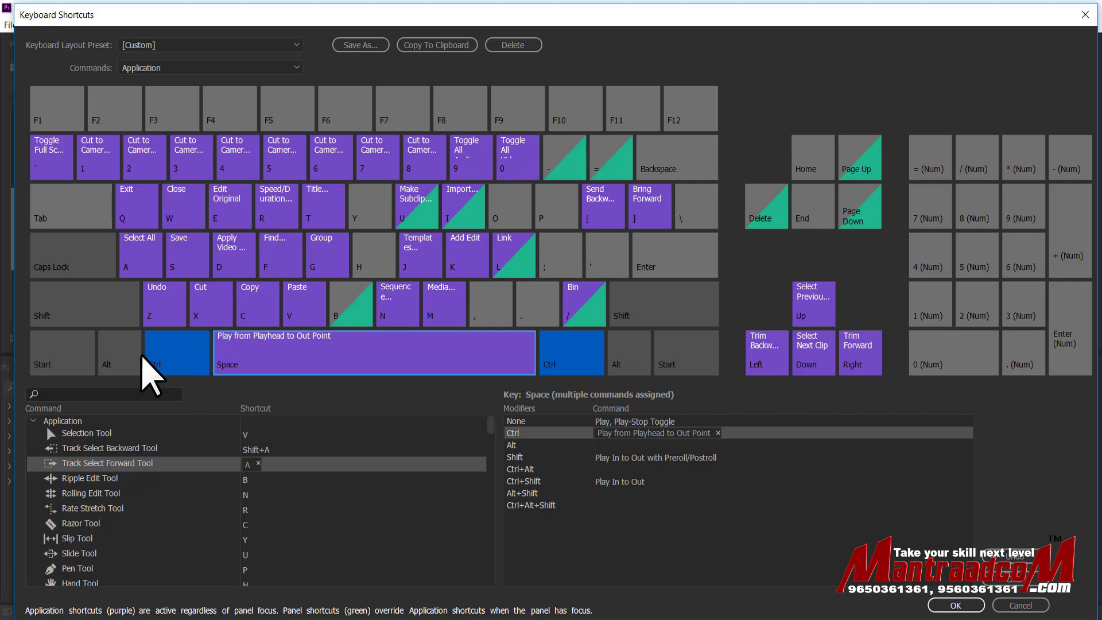
- Examine the Ctrl+Shift layout and the commands on the R, T, I and P keys, then clear the modifiers and select P's Ctrl entry
left_click(83, 313)
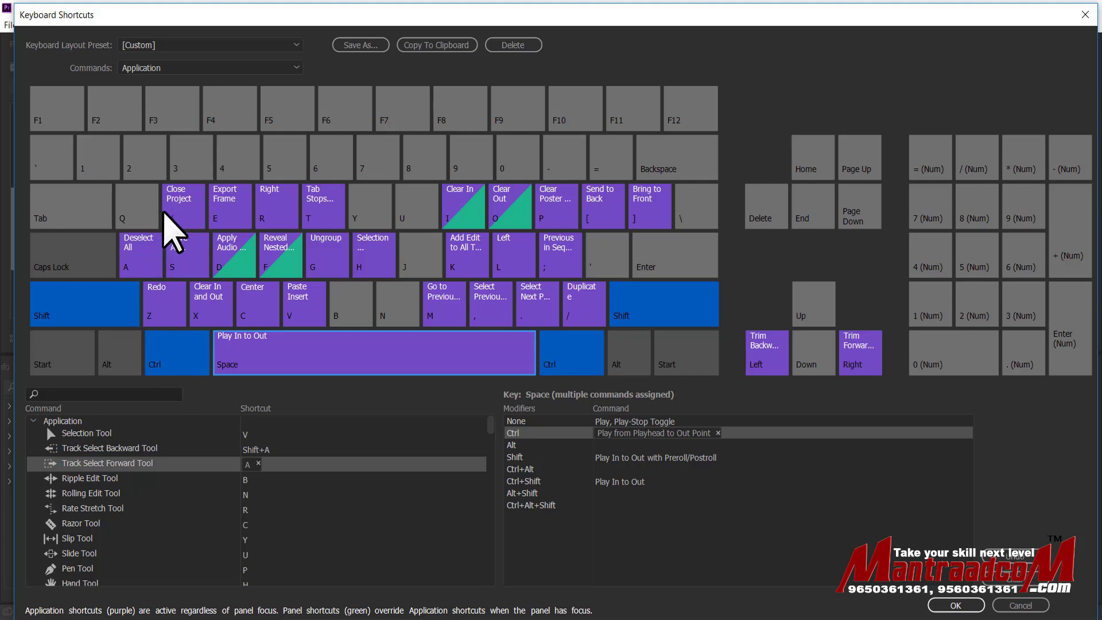
left_click(278, 210)
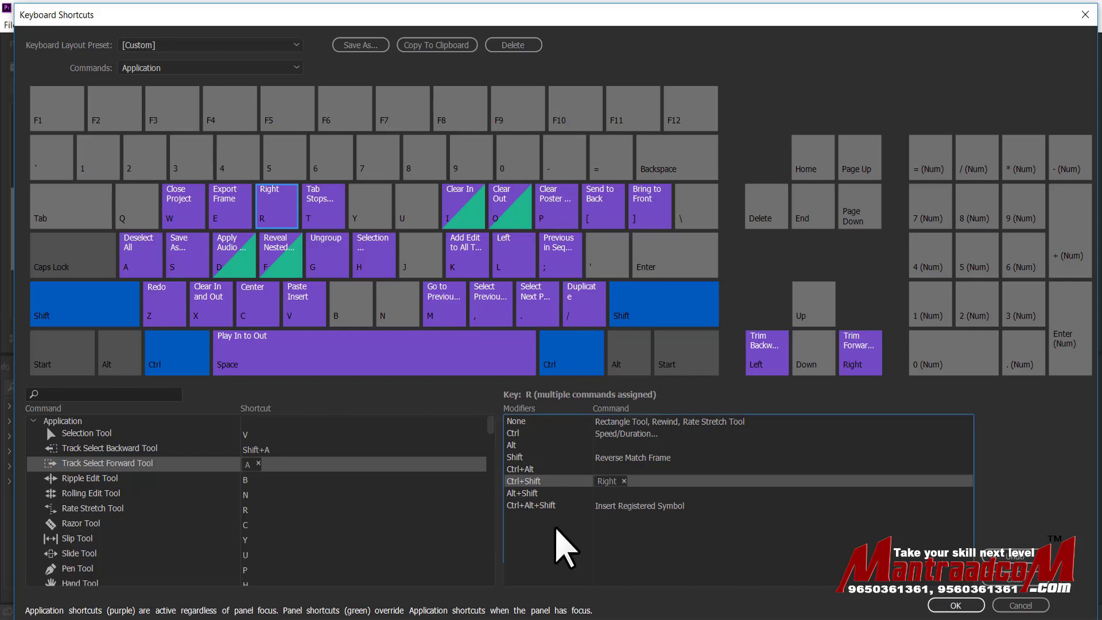
left_click(326, 238)
left_click(326, 203)
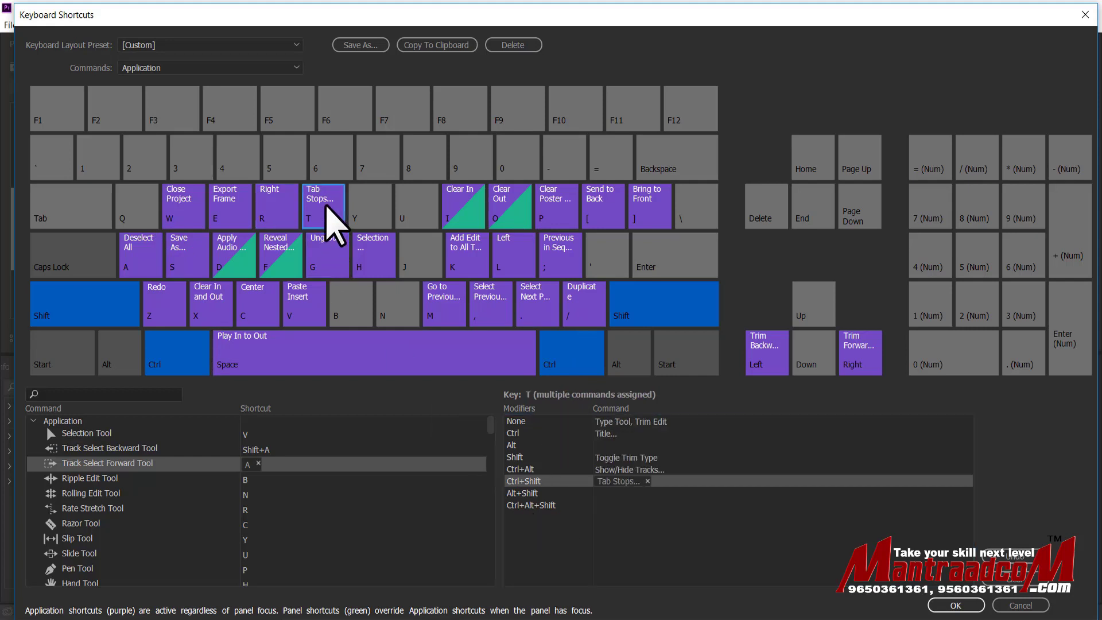
left_click(463, 200)
left_click(544, 207)
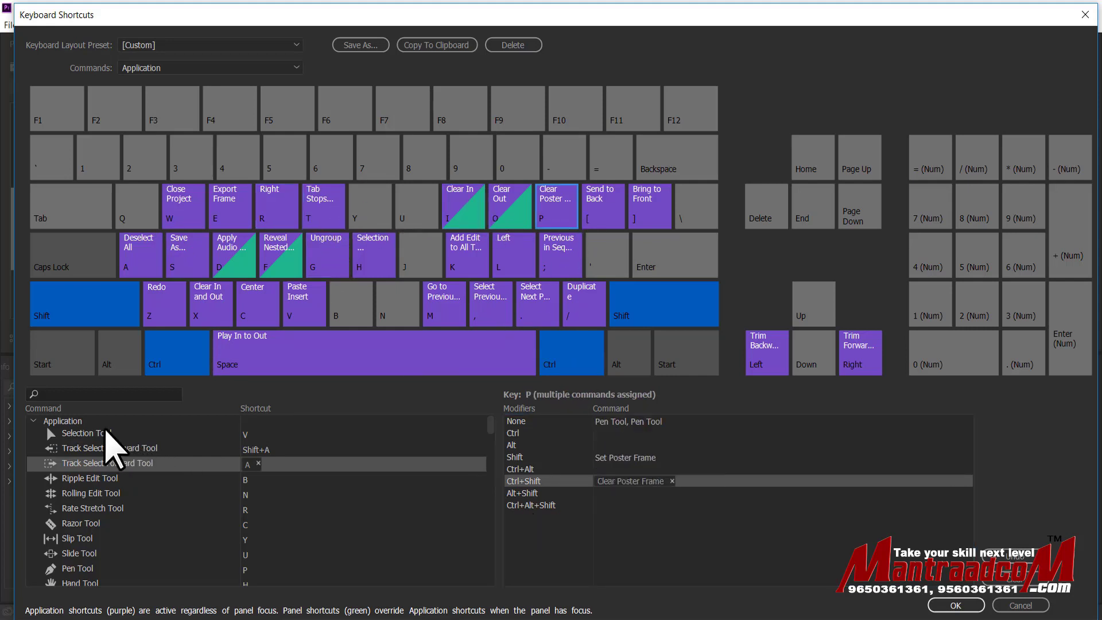
left_click(178, 353)
left_click(118, 304)
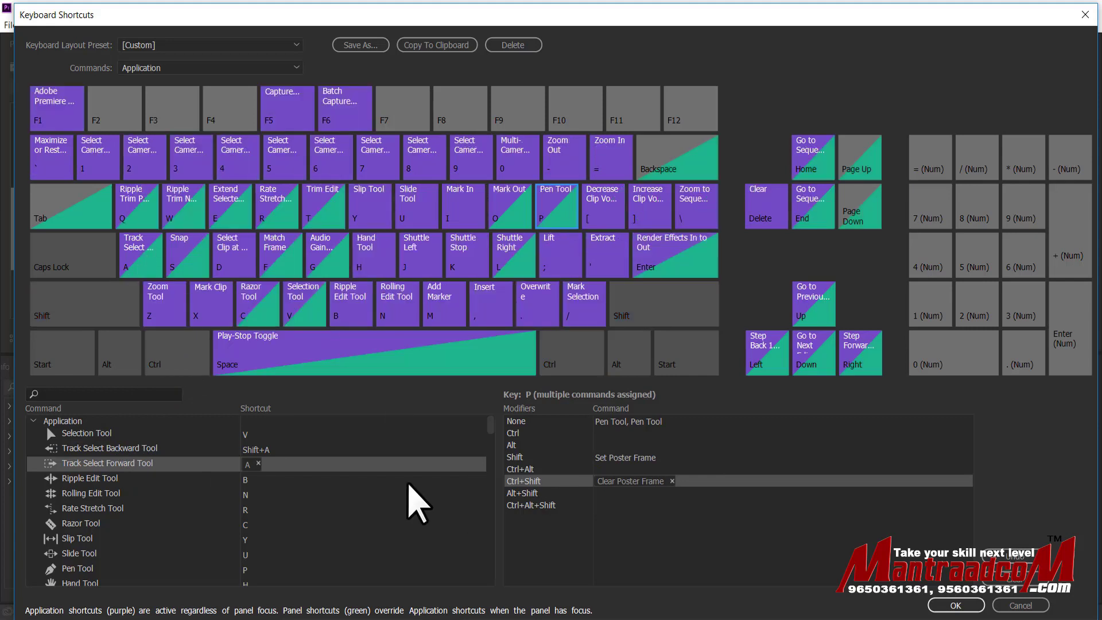
left_click(534, 434)
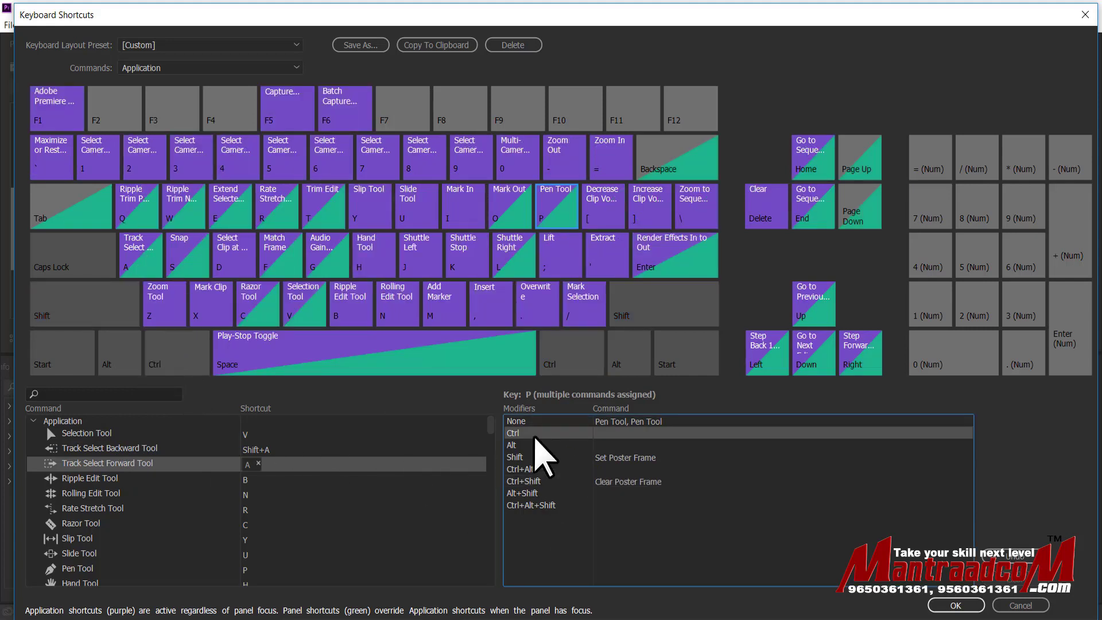
- Examine the Ctrl+Alt+Shift layout with the Space key selected, and return to the layout without modifiers
left_click(75, 319)
left_click(118, 339)
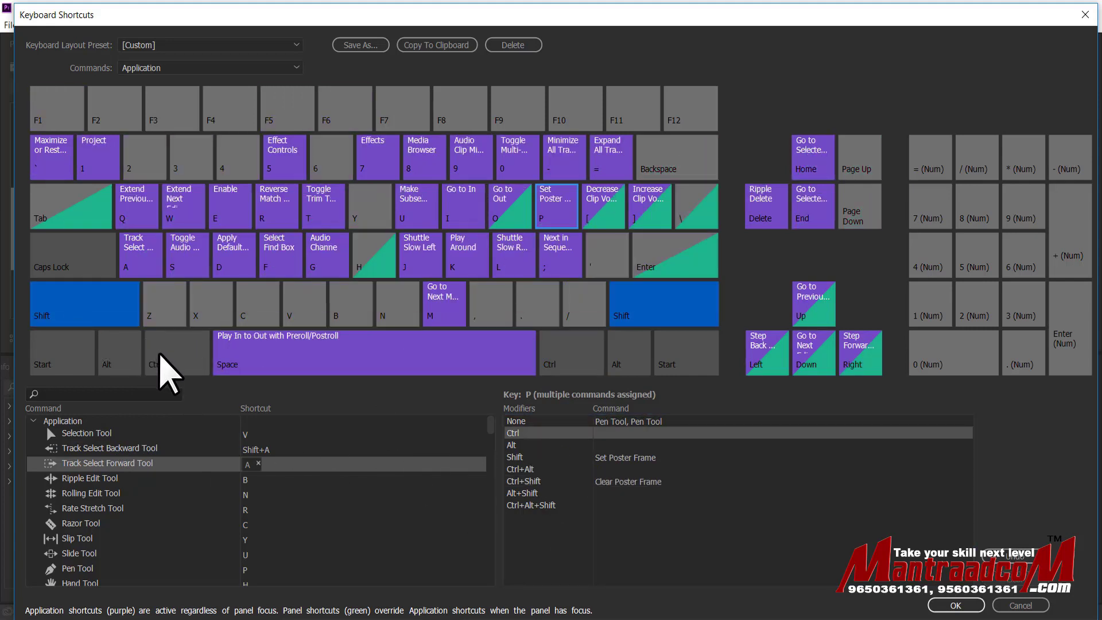
left_click(160, 361)
left_click(376, 359)
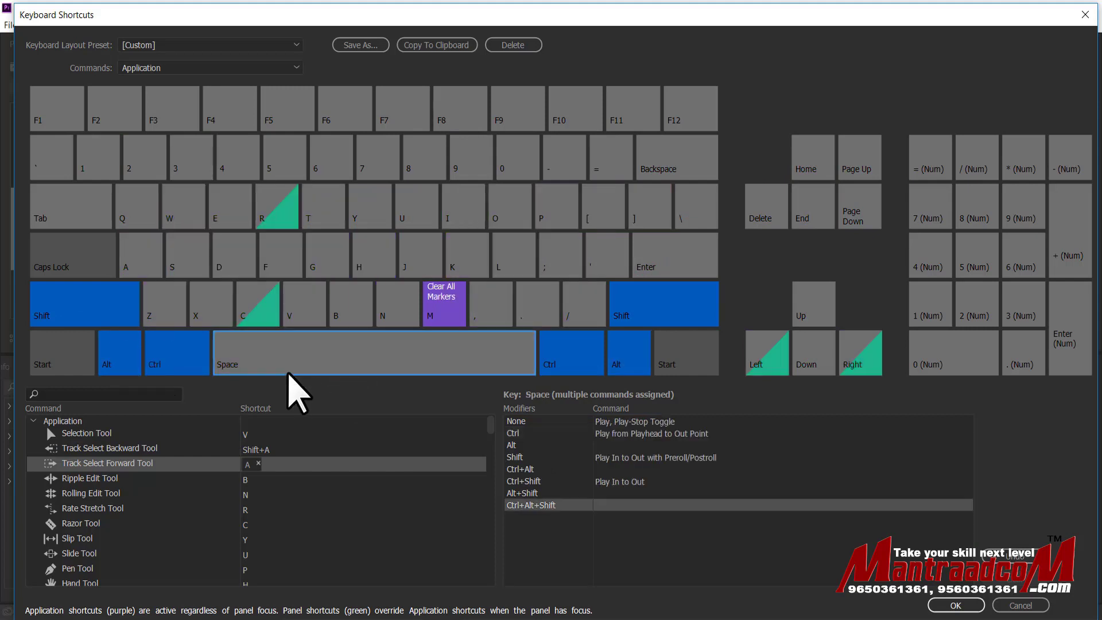
left_click(169, 368)
left_click(127, 357)
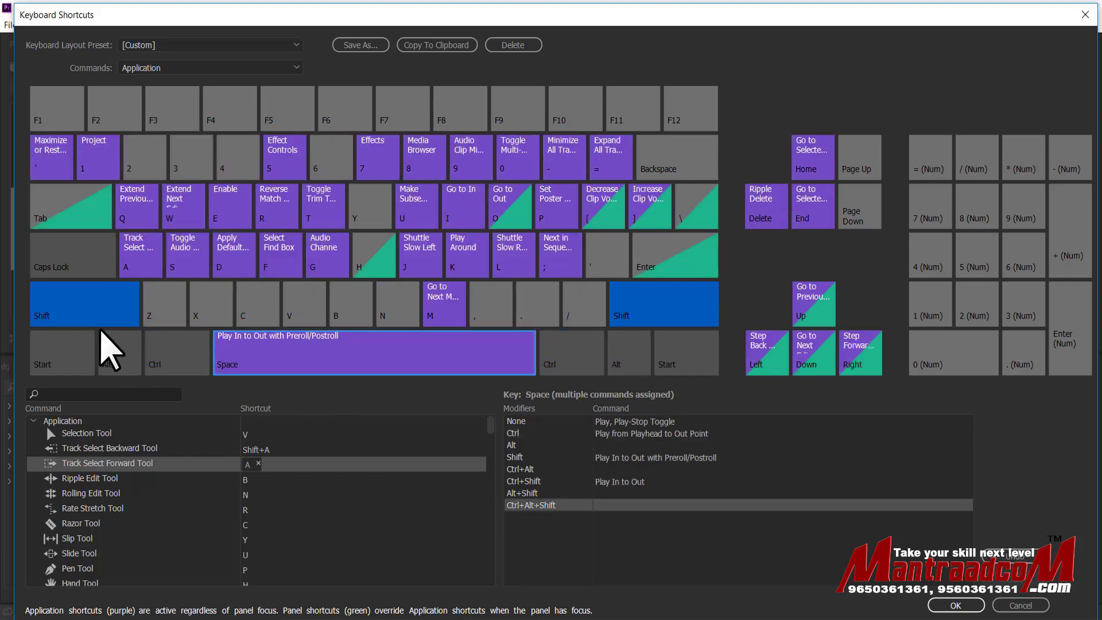
left_click(112, 301)
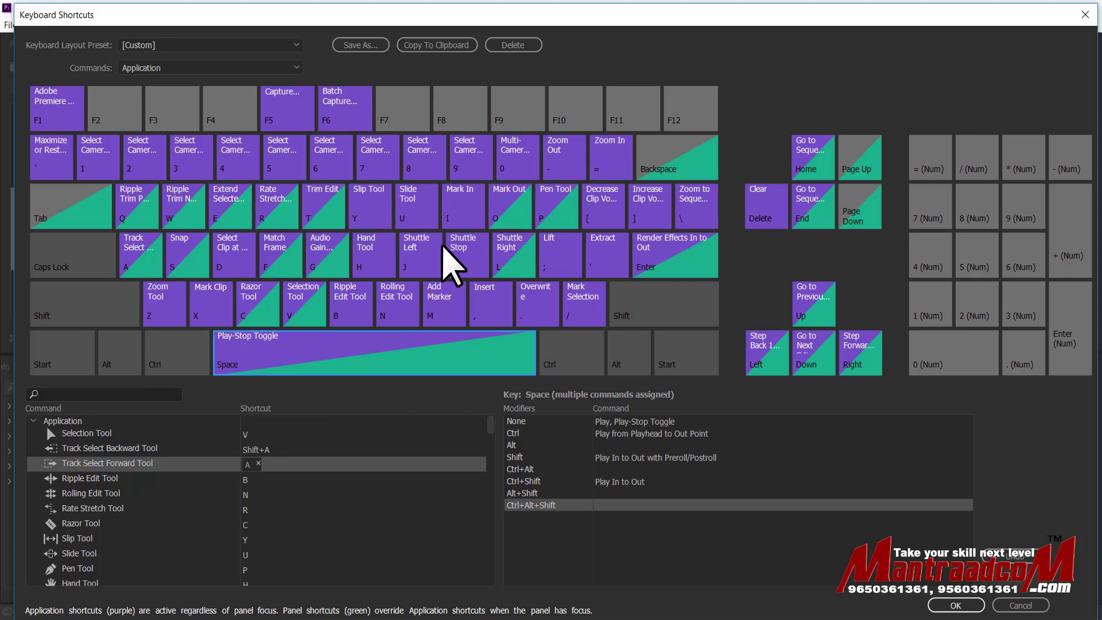
- Look at the Razor Tool and Track Select Backward Tool shortcut entries, and view the layout preset naming dialog without saving a preset
left_click(270, 523)
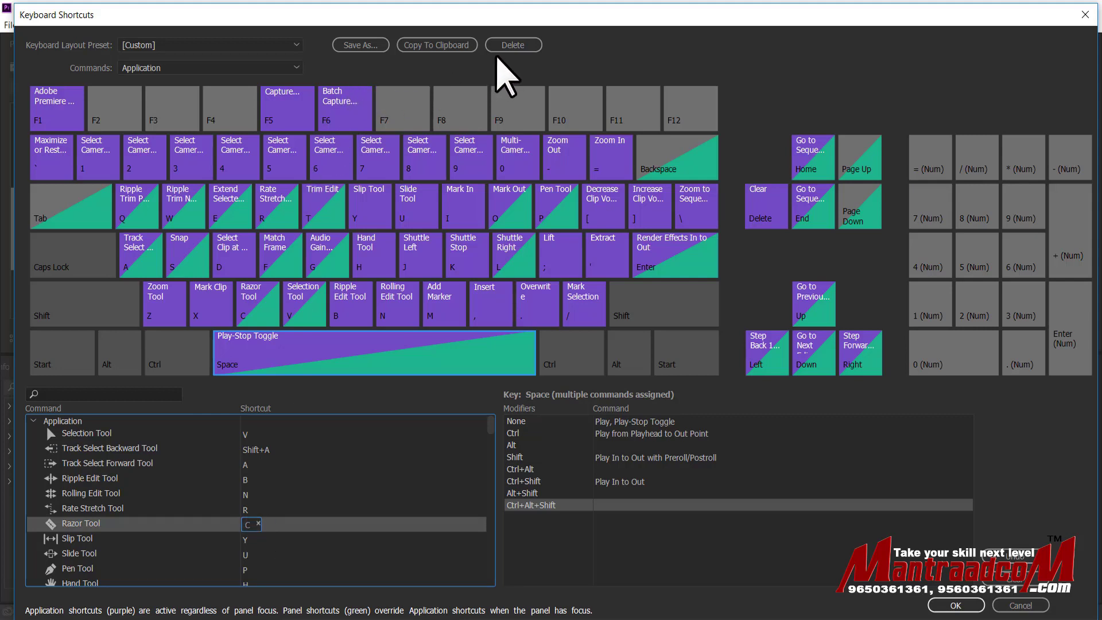
left_click(277, 452)
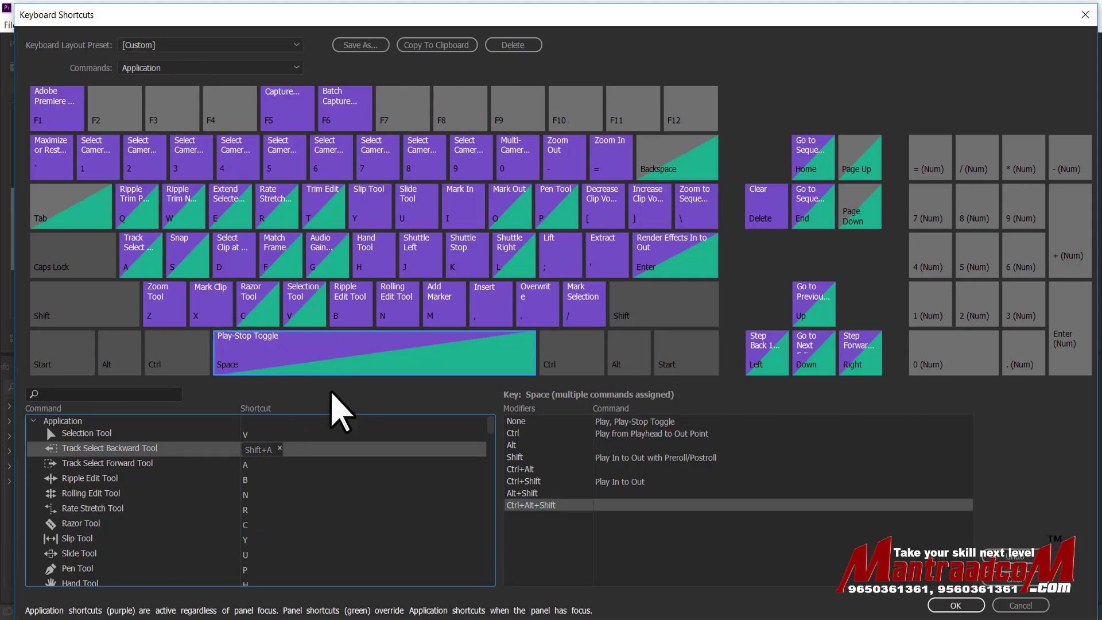
left_click(355, 57)
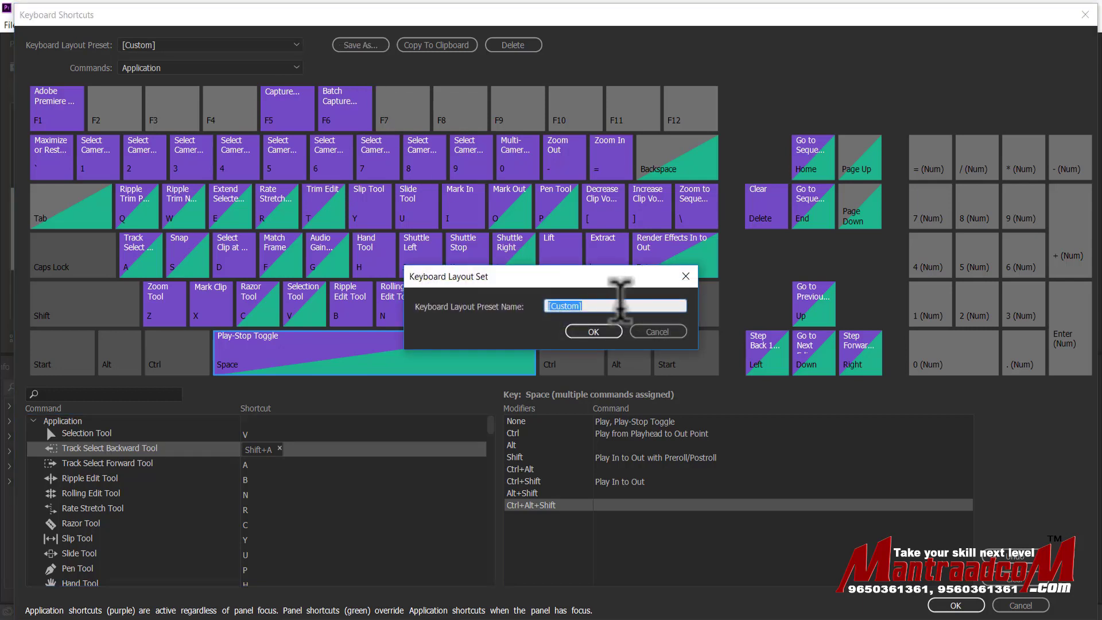
left_click(657, 332)
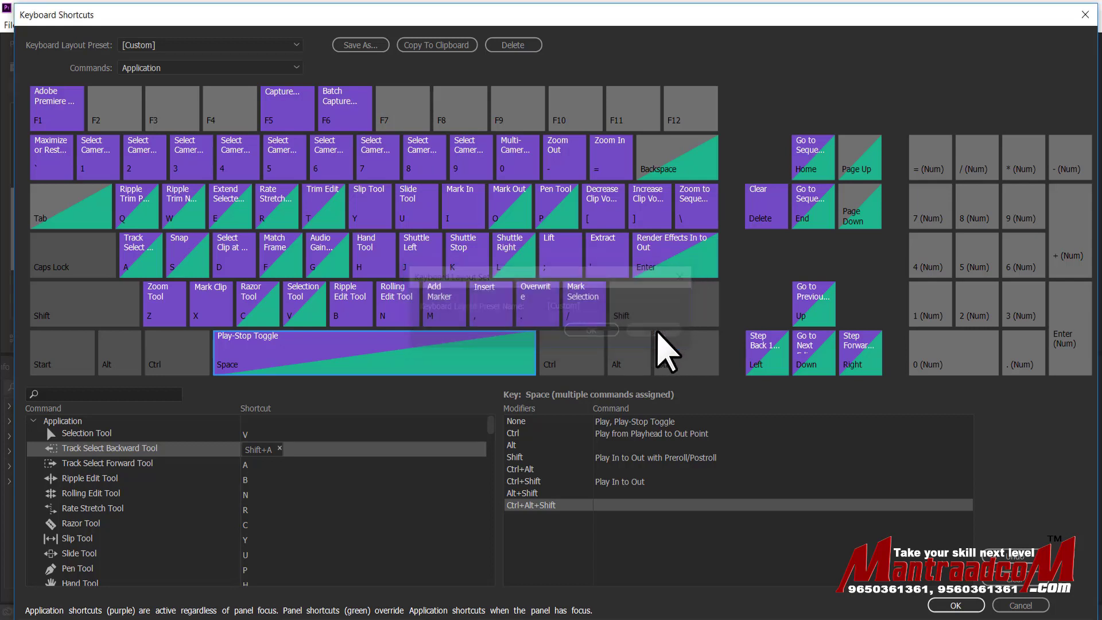